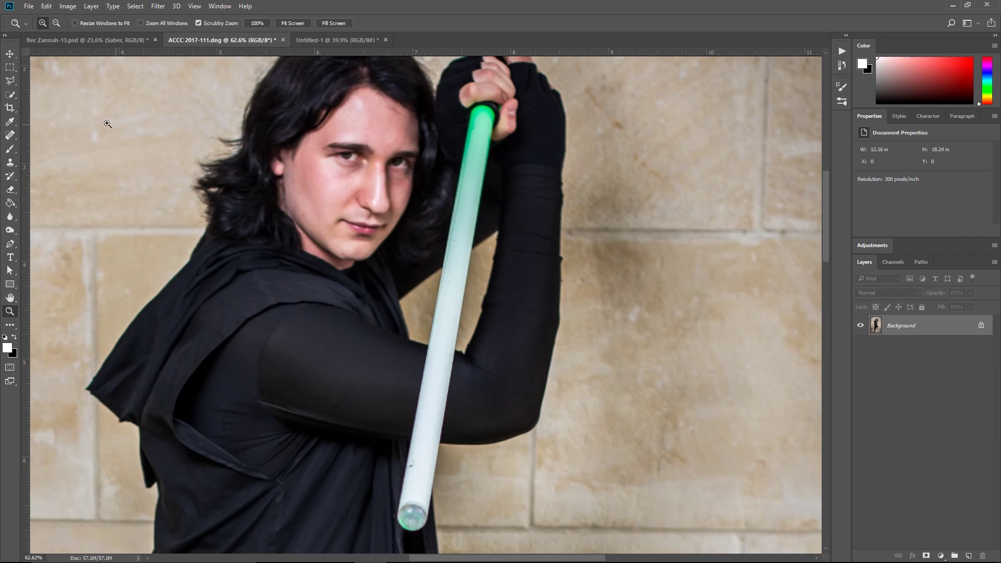
# - Lasso the saber tube from its bottom tip up to the gloved hand and close the outline
pyautogui.click(11, 82)
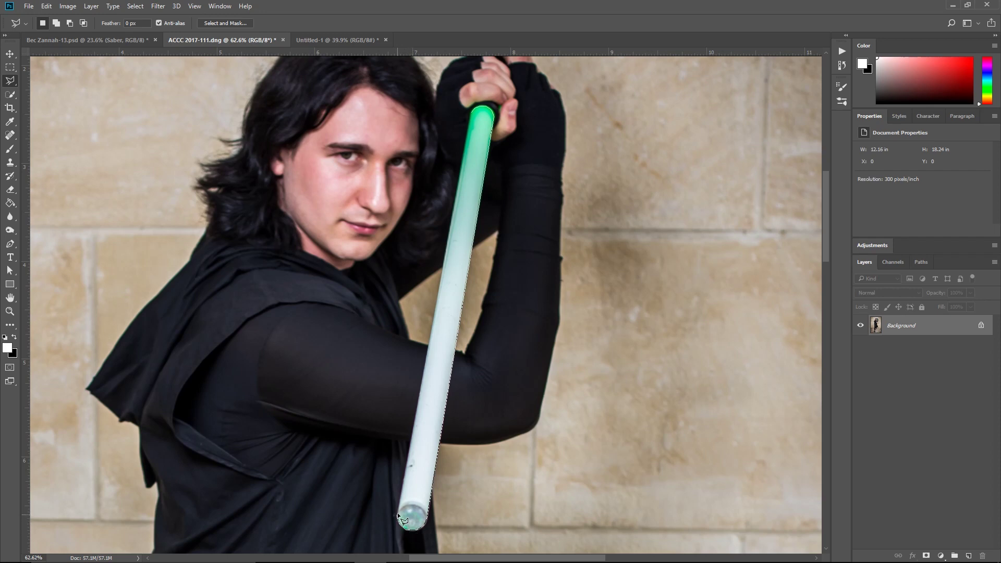
pyautogui.moveTo(404, 516)
pyautogui.mouseDown()
pyautogui.moveTo(402, 404)
pyautogui.moveTo(439, 181)
pyautogui.moveTo(454, 112)
pyautogui.moveTo(477, 120)
pyautogui.mouseUp()
pyautogui.click(471, 112)
# - In the Actions panel, create a new action named 'Lightsaber FX' and begin recording
pyautogui.click(842, 50)
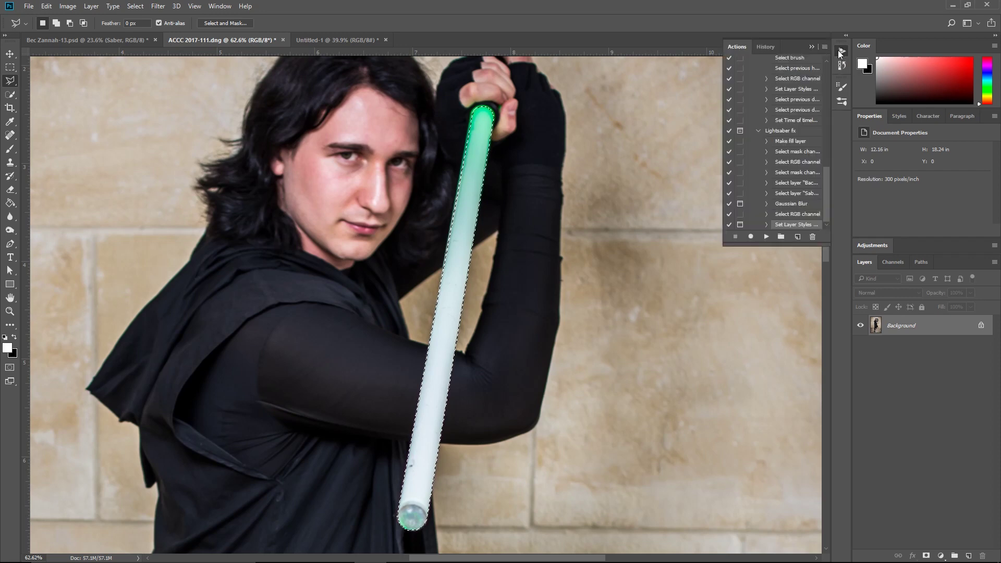
pyautogui.click(816, 236)
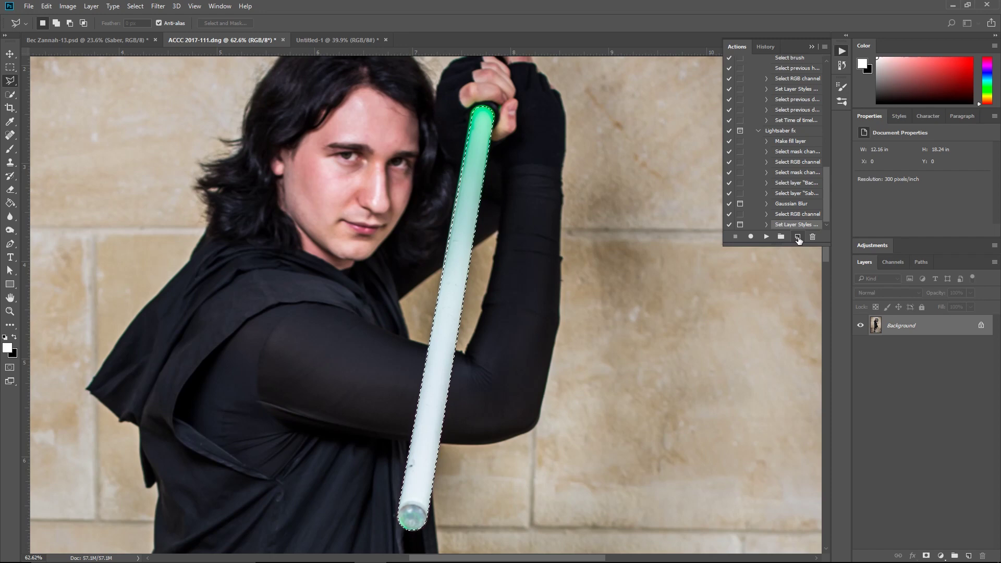
pyautogui.click(799, 237)
pyautogui.click(227, 8)
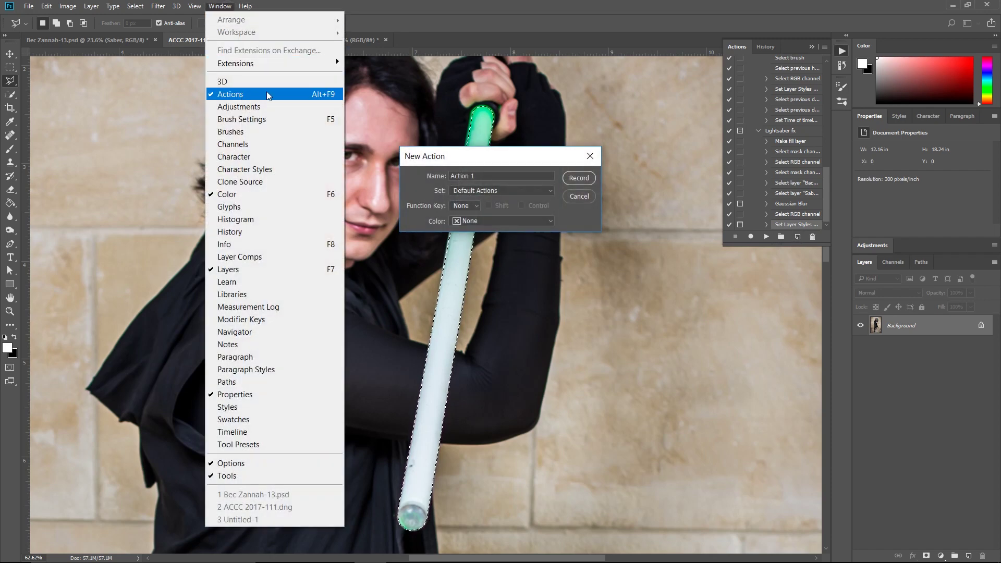
pyautogui.click(527, 162)
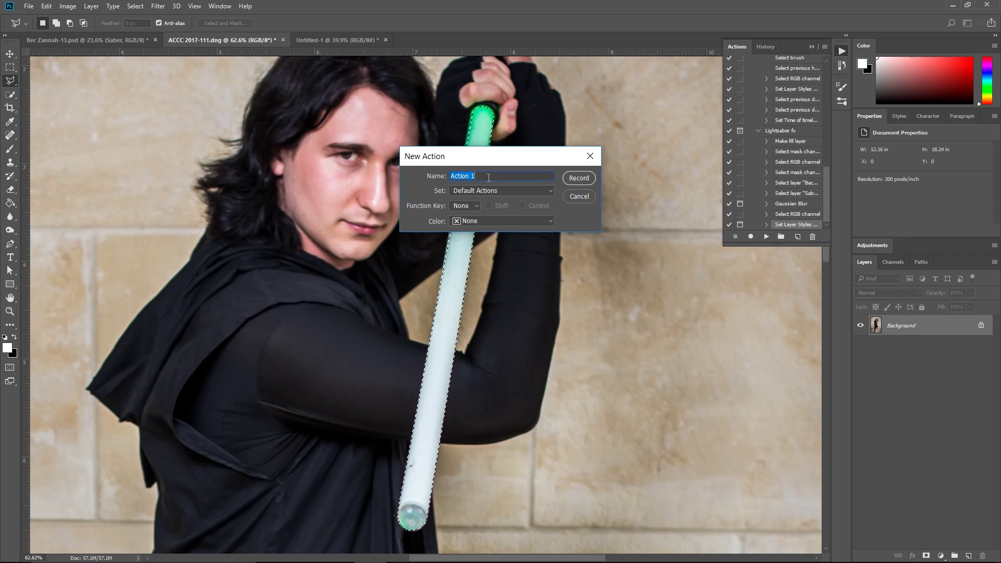
pyautogui.write('Lightsaber')
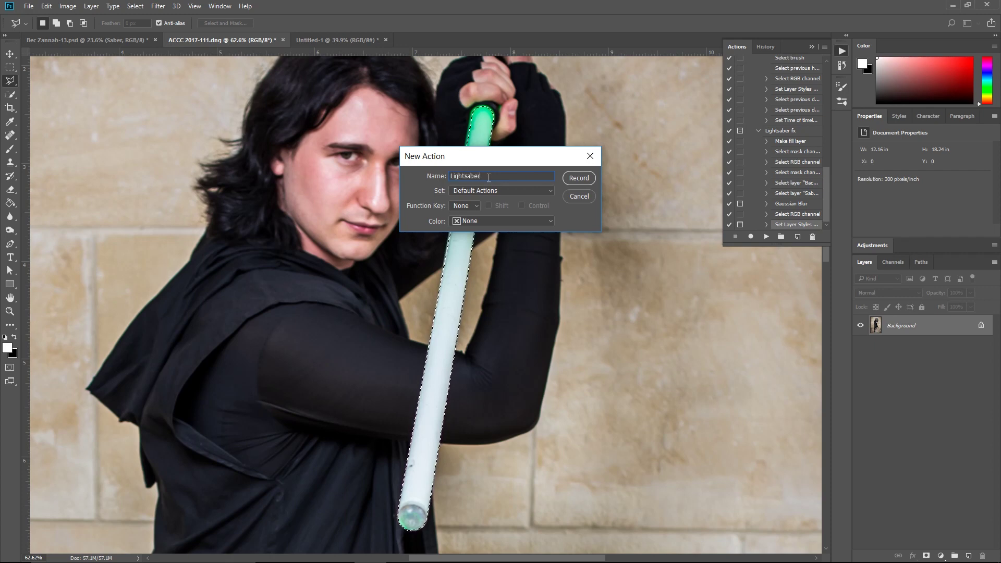
pyautogui.write(' FX')
pyautogui.click(583, 178)
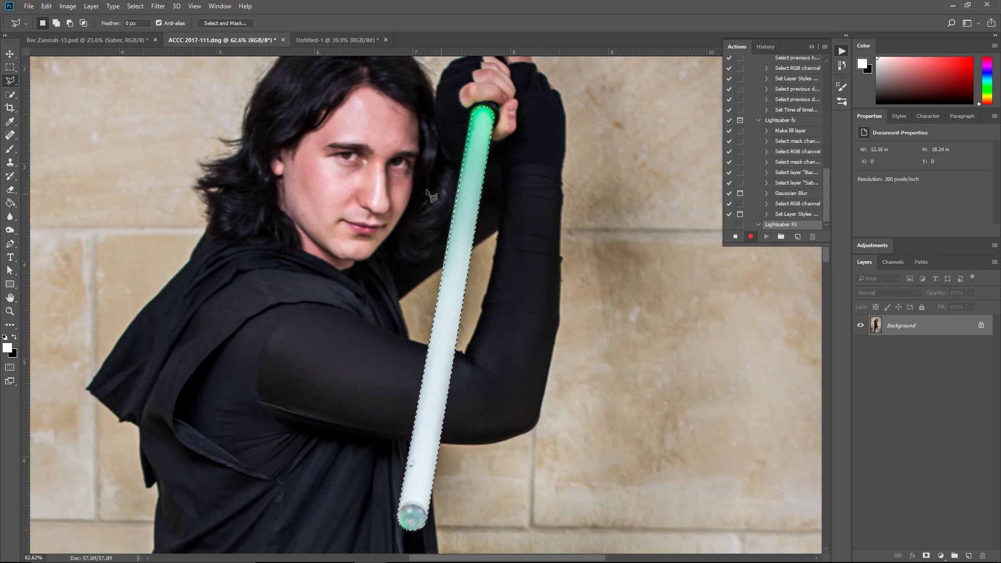
# - Add a Solid Color fill layer named 'Saber blade' over the selection
pyautogui.click(91, 6)
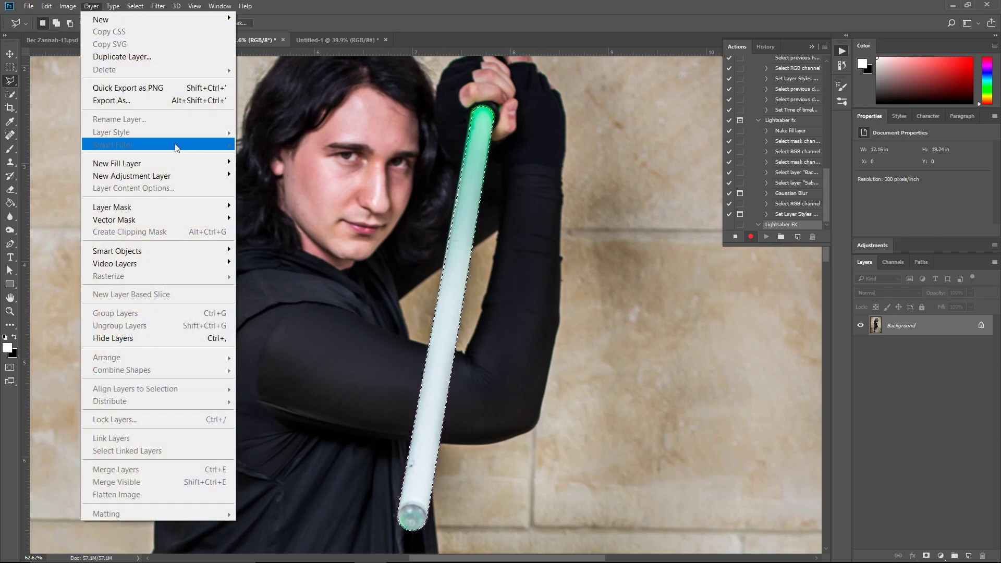
pyautogui.moveTo(228, 161)
pyautogui.click(50, 163)
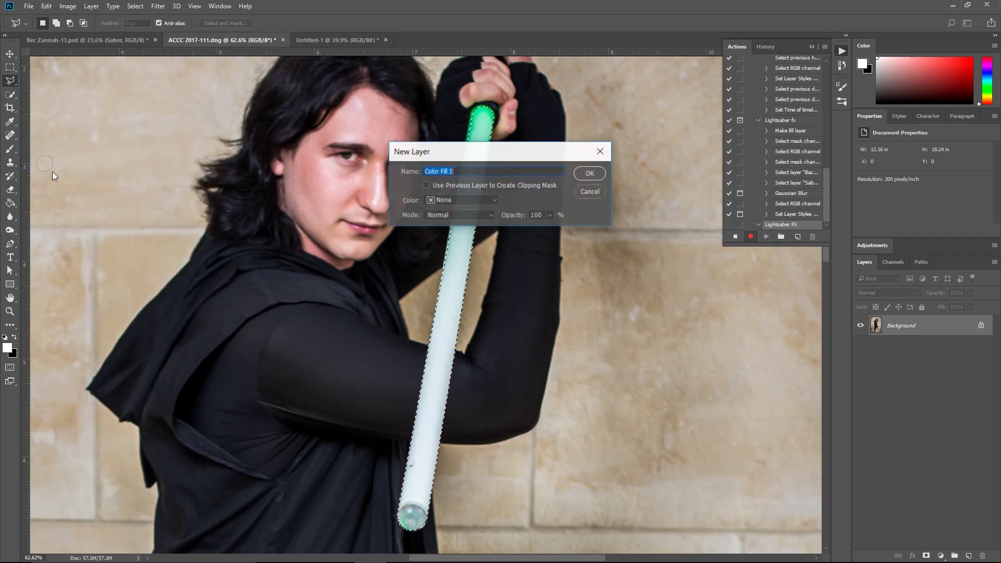
pyautogui.write('Saber blade')
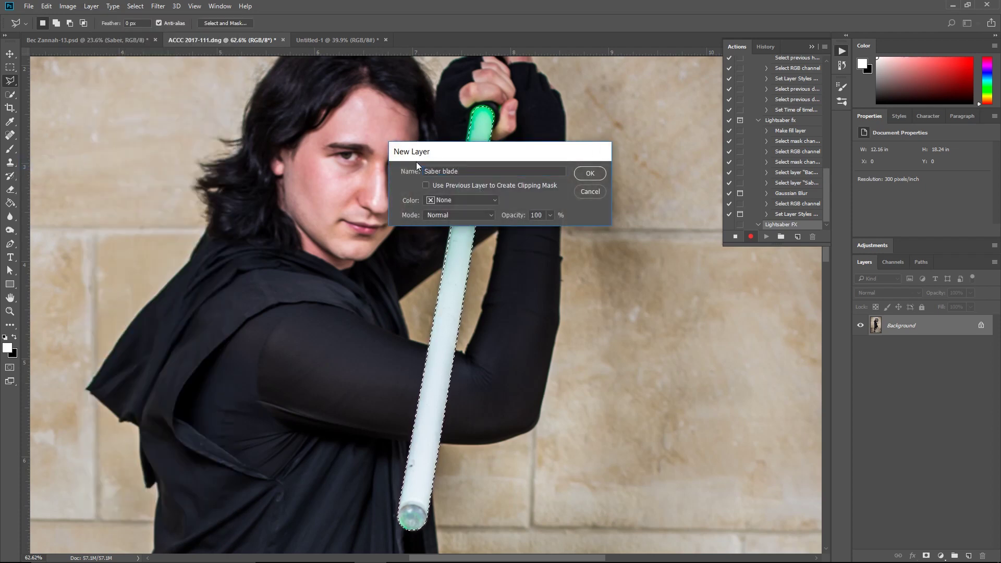
pyautogui.press('Return')
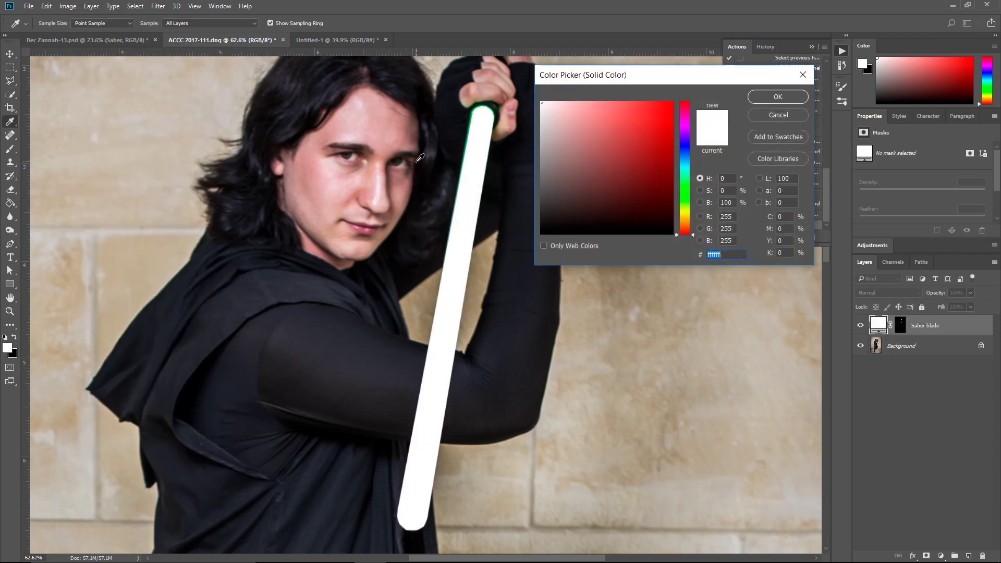
# - Set the Saber blade fill colour to pure white (#ffffff)
pyautogui.click(601, 150)
pyautogui.moveTo(601, 150)
pyautogui.mouseDown()
pyautogui.moveTo(643, 188)
pyautogui.moveTo(518, 82)
pyautogui.moveTo(724, 92)
pyautogui.moveTo(663, 110)
pyautogui.moveTo(675, 102)
pyautogui.mouseUp()
pyautogui.moveTo(685, 154)
pyautogui.mouseDown()
pyautogui.moveTo(691, 120)
pyautogui.moveTo(688, 173)
pyautogui.mouseUp()
pyautogui.click(634, 120)
pyautogui.moveTo(634, 119); pyautogui.dragTo(540, 101)
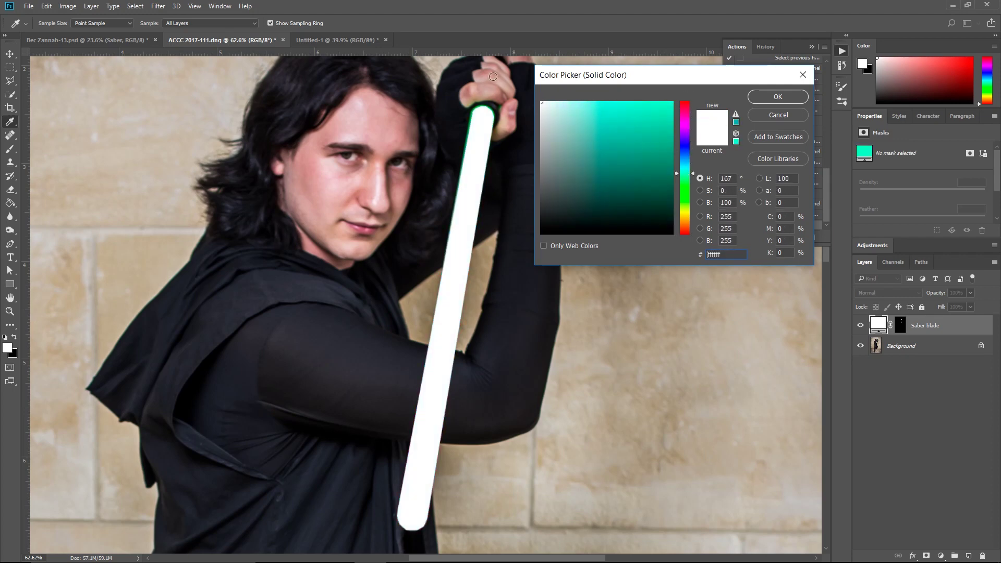
pyautogui.click(777, 97)
pyautogui.press('l')
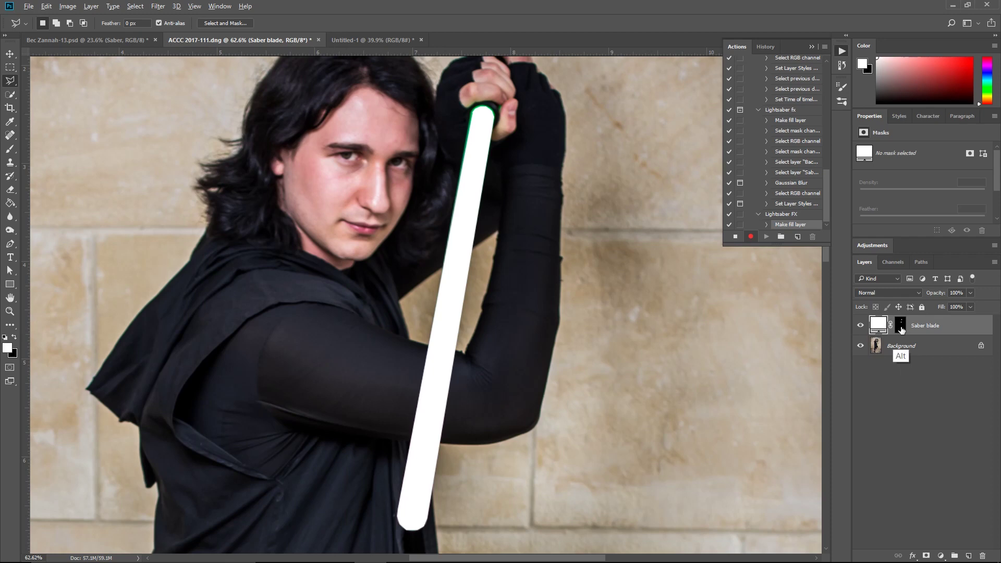
pyautogui.keyDown('alt'); pyautogui.click(900, 327); pyautogui.keyUp('alt')
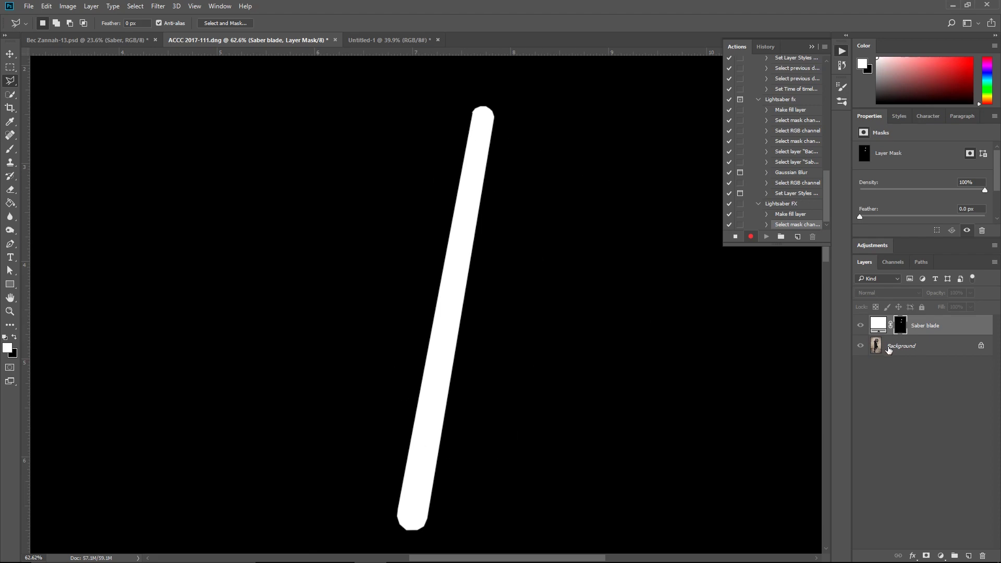
pyautogui.click(878, 327)
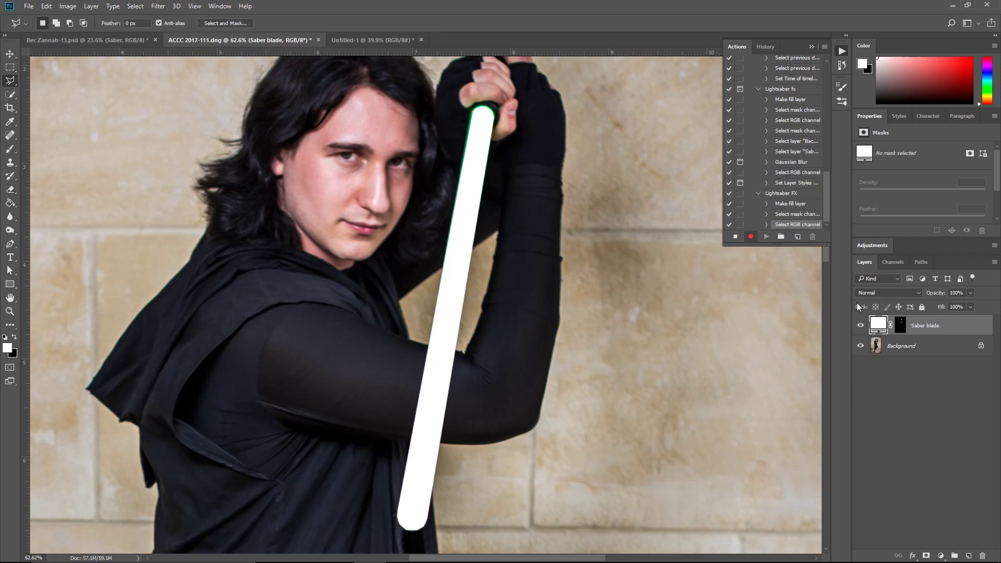
# - Enable Outer Glow in the Saber blade layer style with Normal blend mode
pyautogui.doubleClick(980, 327)
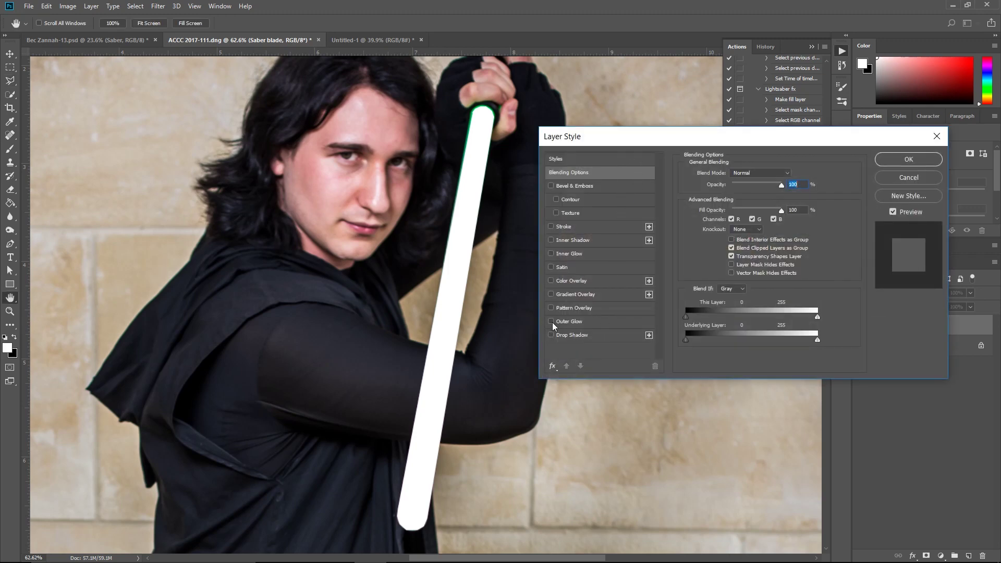
pyautogui.click(551, 322)
pyautogui.click(618, 321)
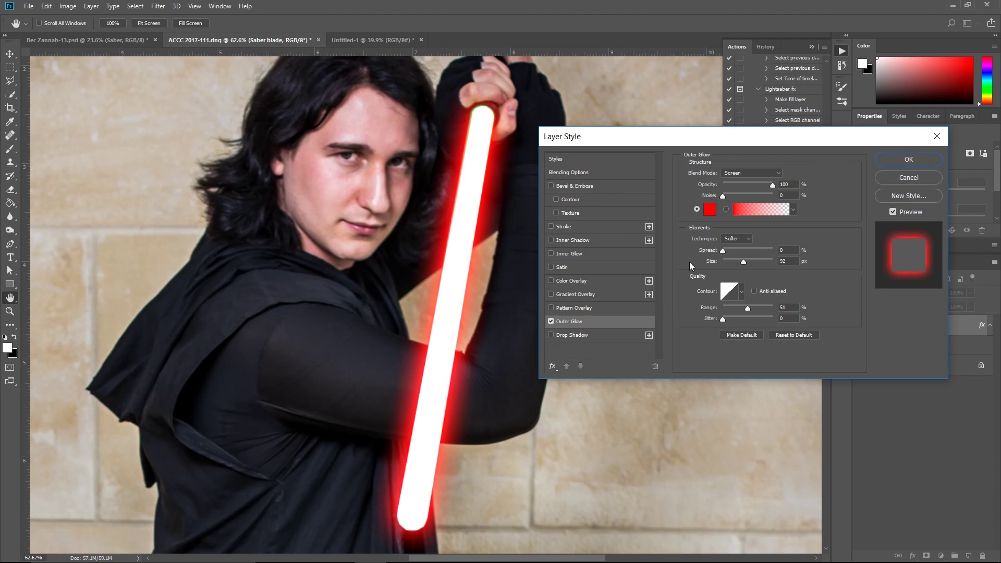
pyautogui.click(746, 172)
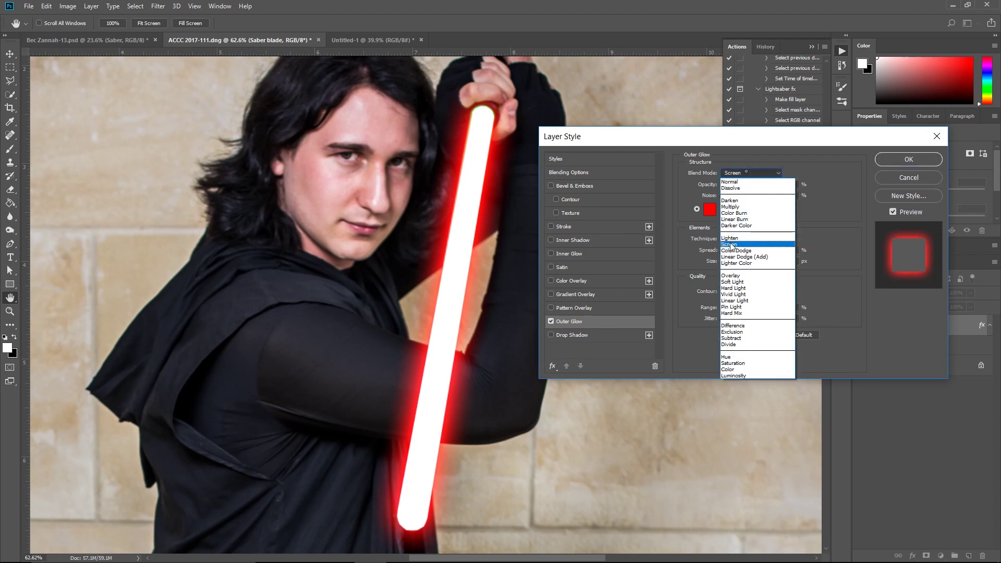
pyautogui.click(730, 244)
pyautogui.click(745, 173)
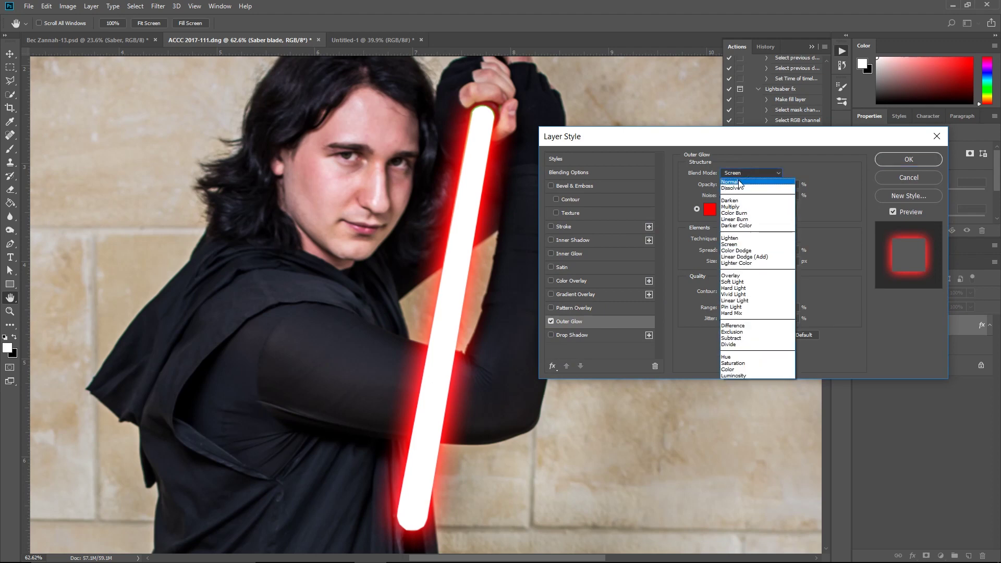
pyautogui.click(735, 181)
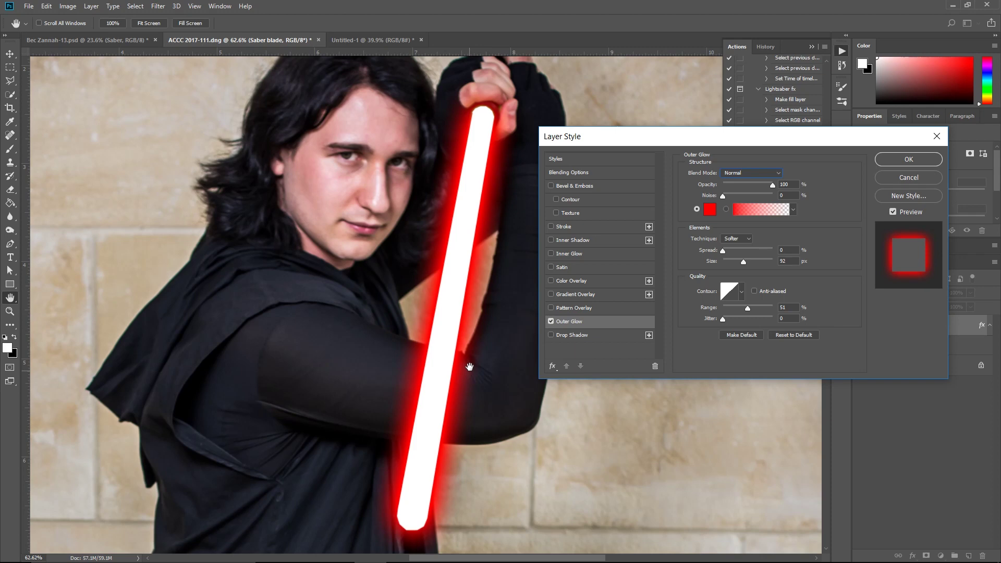
pyautogui.moveTo(673, 142); pyautogui.dragTo(709, 105)
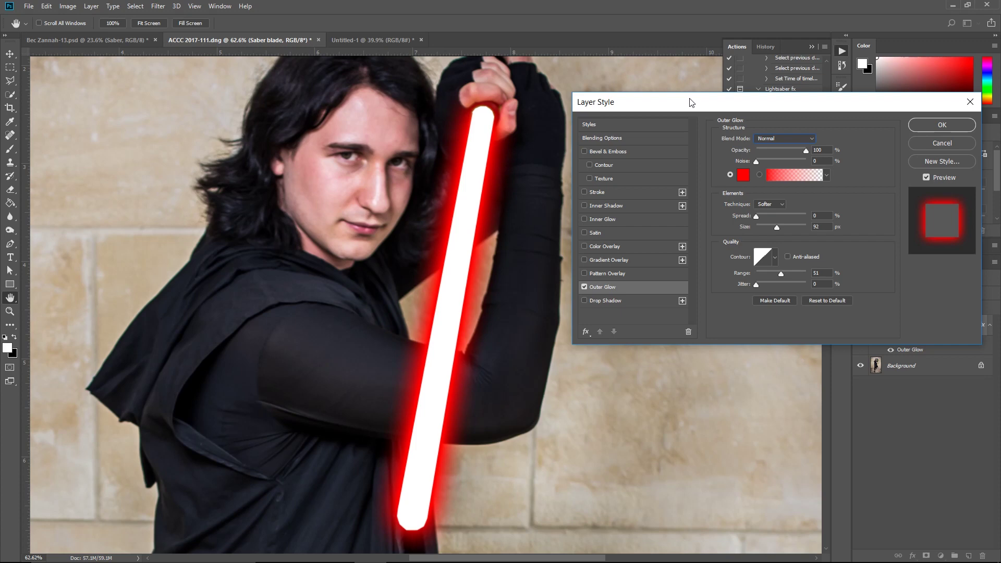
# - Set the outer glow to Screen, 100% opacity, 101 px size and about 53% range, then apply
pyautogui.click(771, 140)
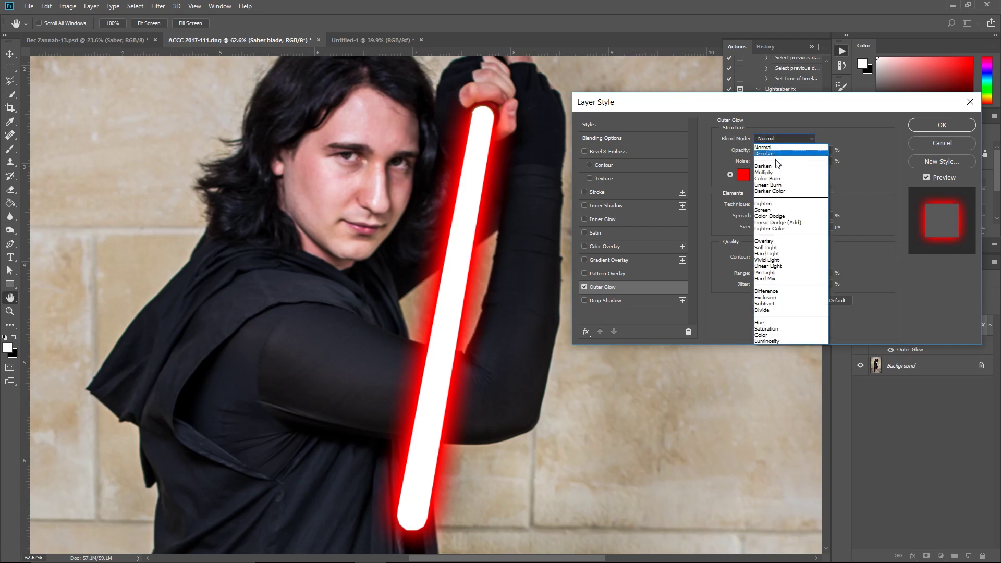
pyautogui.click(771, 211)
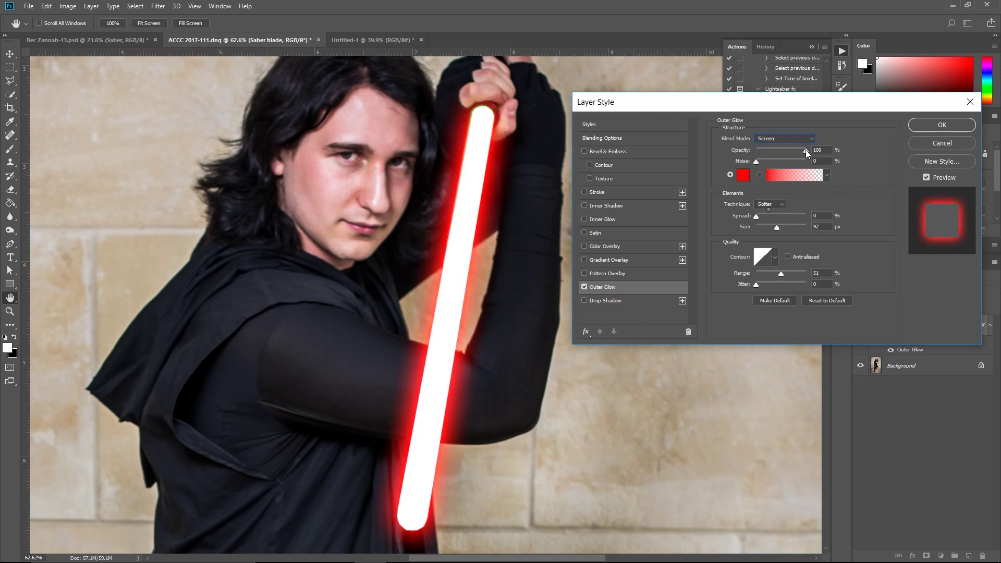
pyautogui.moveTo(806, 149); pyautogui.dragTo(837, 153)
pyautogui.moveTo(777, 227); pyautogui.dragTo(778, 229)
pyautogui.moveTo(780, 227); pyautogui.dragTo(778, 227)
pyautogui.moveTo(778, 226)
pyautogui.mouseDown()
pyautogui.moveTo(759, 217)
pyautogui.moveTo(802, 223)
pyautogui.moveTo(762, 225)
pyautogui.mouseUp()
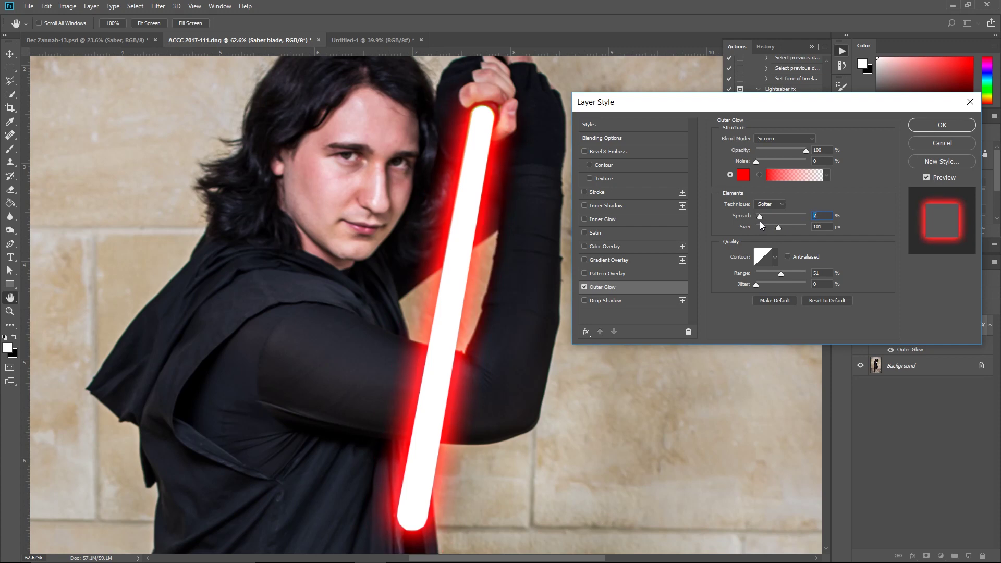
pyautogui.moveTo(781, 272); pyautogui.dragTo(782, 274)
pyautogui.click(943, 125)
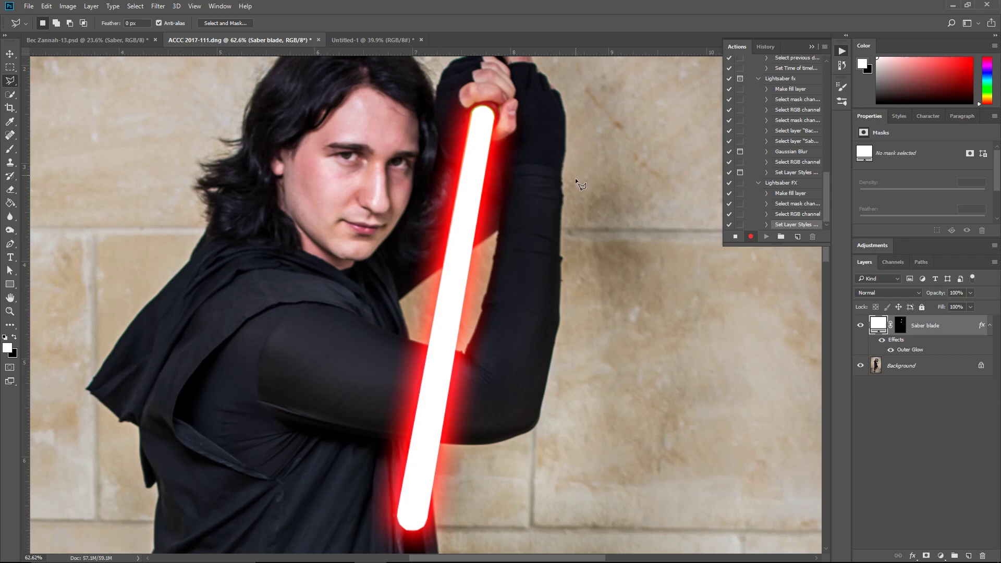
# - Pause and resume recording, then select the Saber blade layer mask
pyautogui.click(735, 236)
pyautogui.click(751, 237)
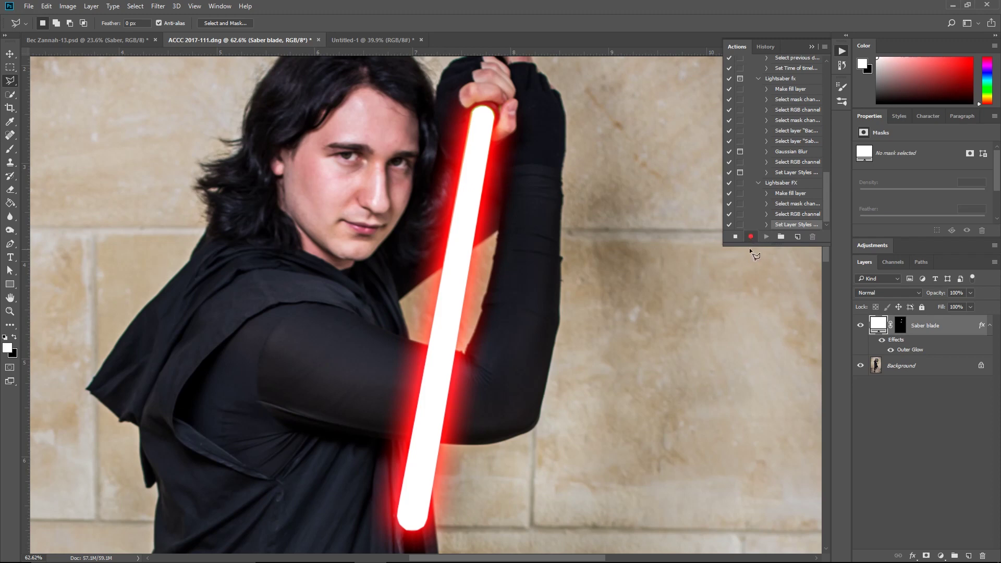
pyautogui.click(901, 326)
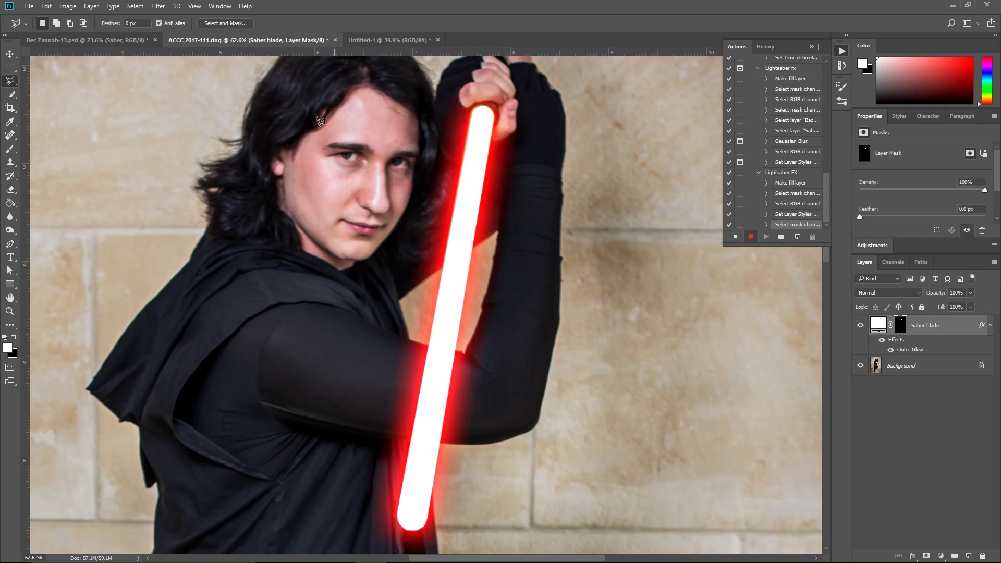
# - Apply a 2-pixel Gaussian Blur to the blade mask and stop recording
pyautogui.click(158, 6)
pyautogui.moveTo(166, 155)
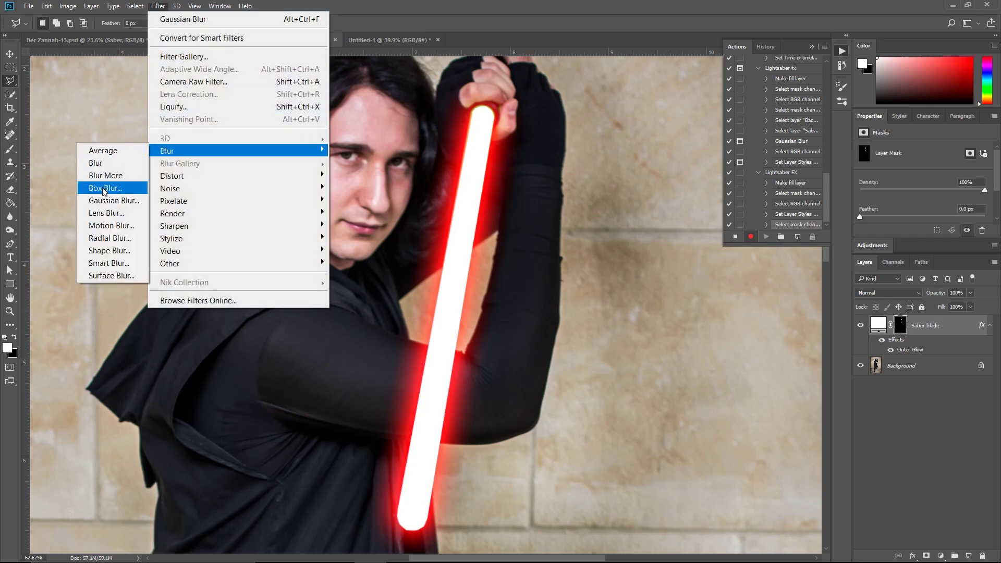
pyautogui.click(104, 202)
pyautogui.click(484, 185)
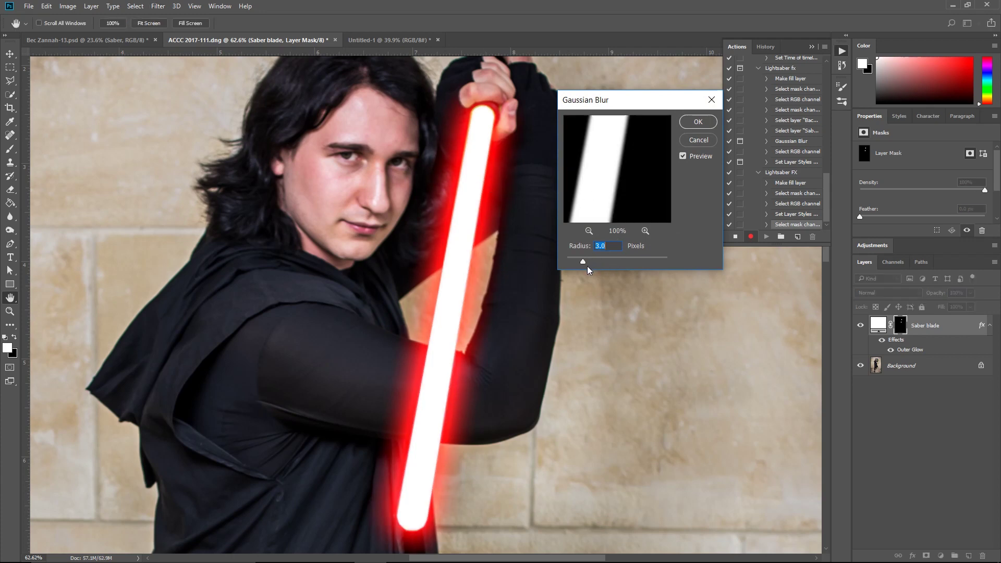
pyautogui.write('2')
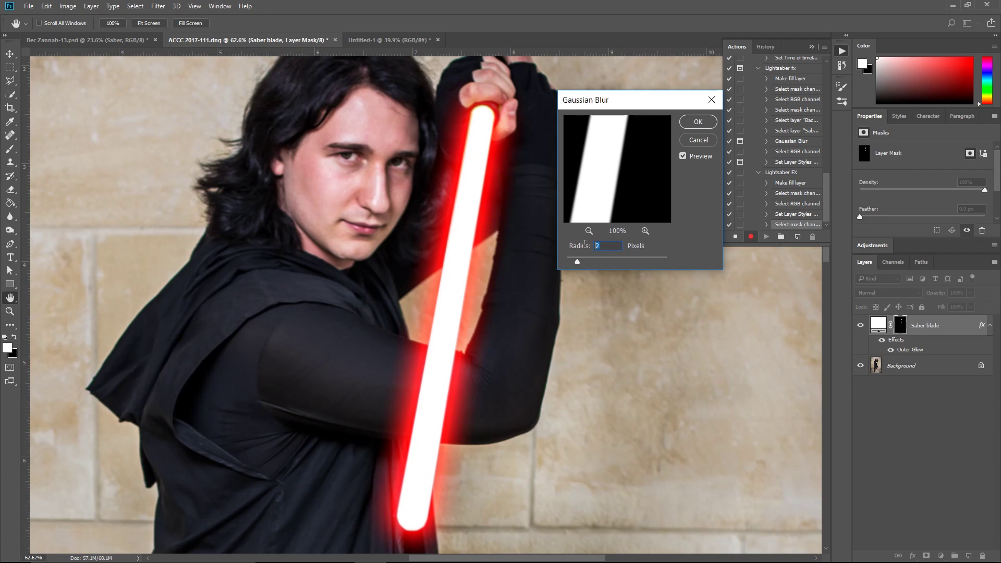
pyautogui.write('5')
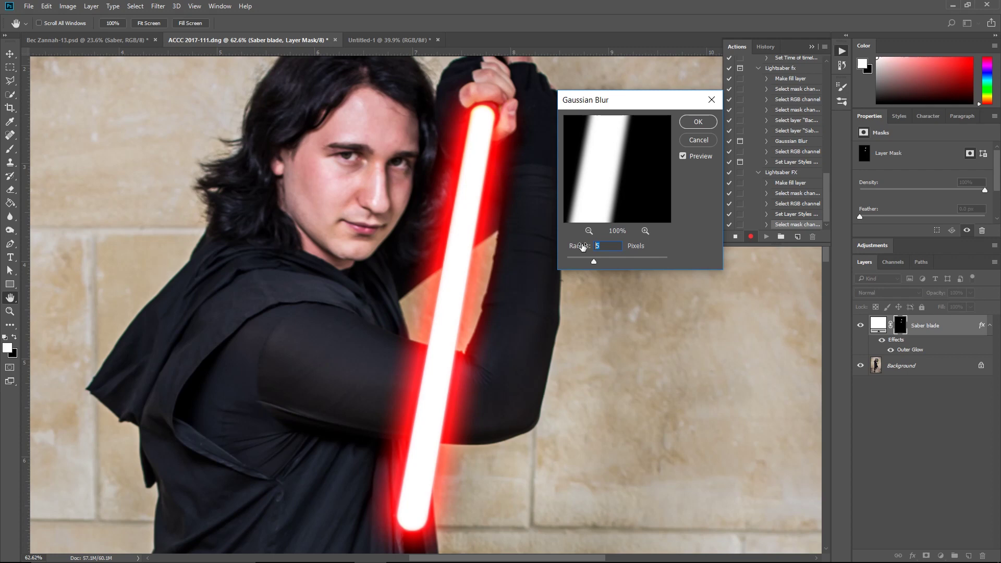
pyautogui.write('2')
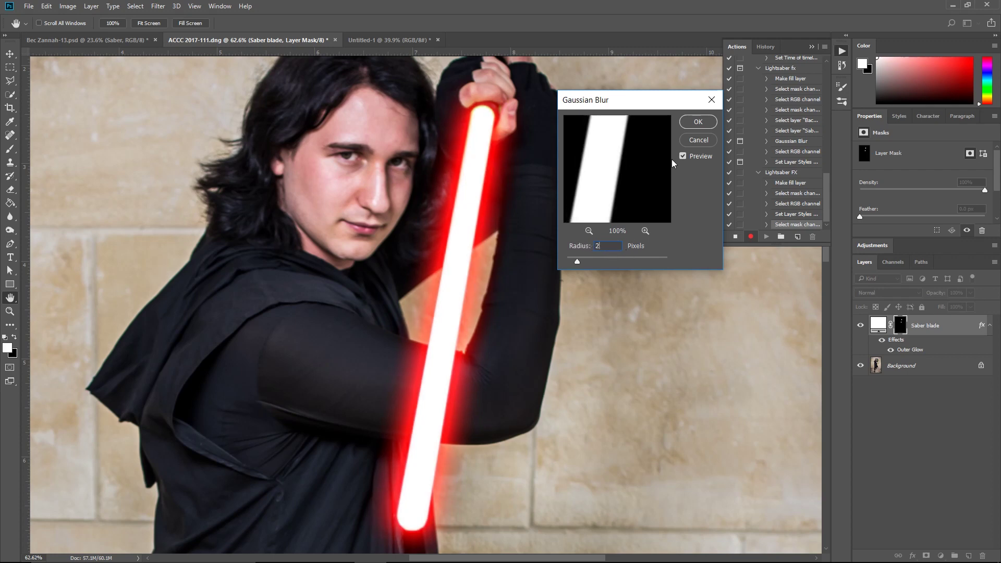
pyautogui.click(698, 121)
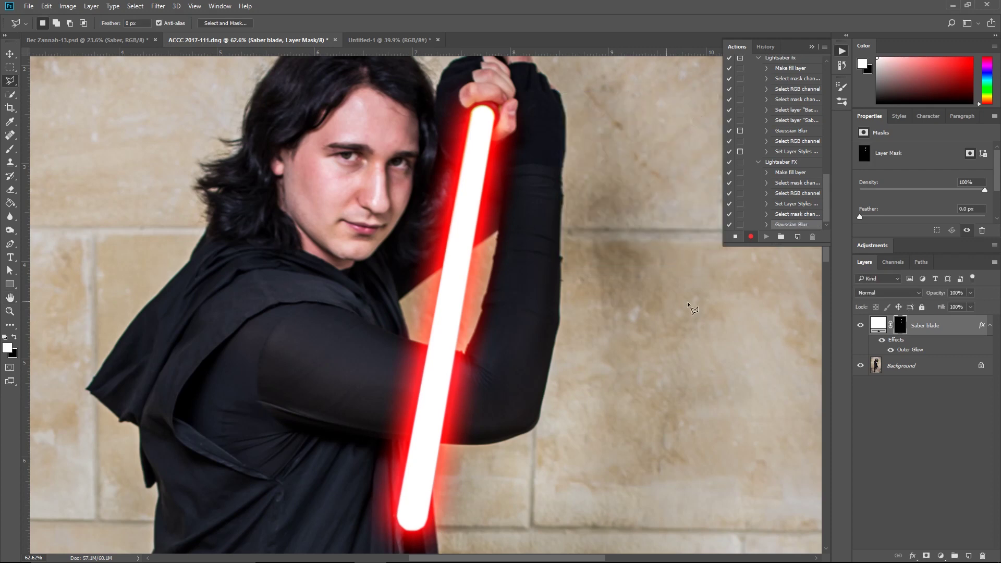
pyautogui.click(735, 236)
# - Zoom in on the blade's top tip and set the brush size to 32 px
pyautogui.press('z')
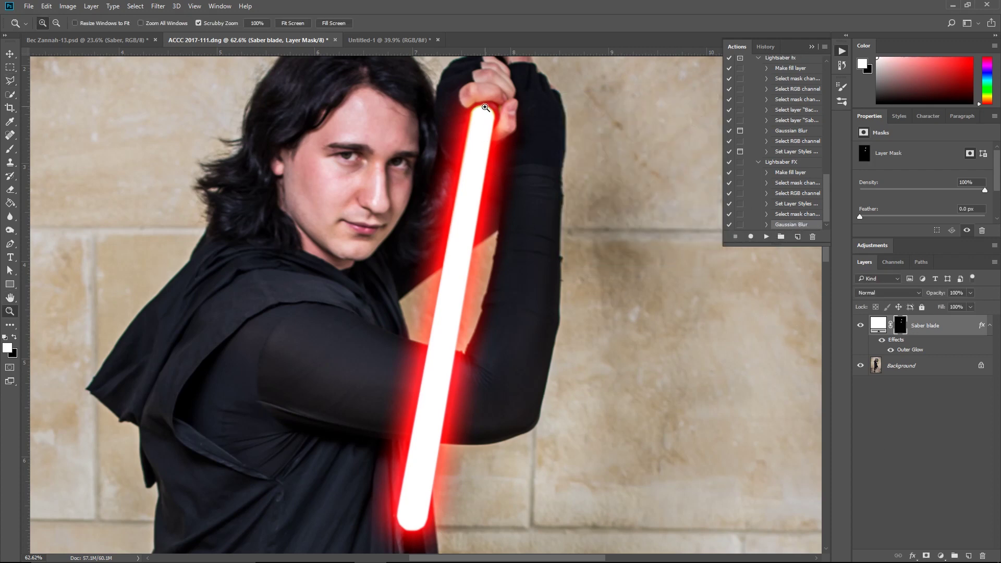
pyautogui.moveTo(483, 106); pyautogui.dragTo(535, 147)
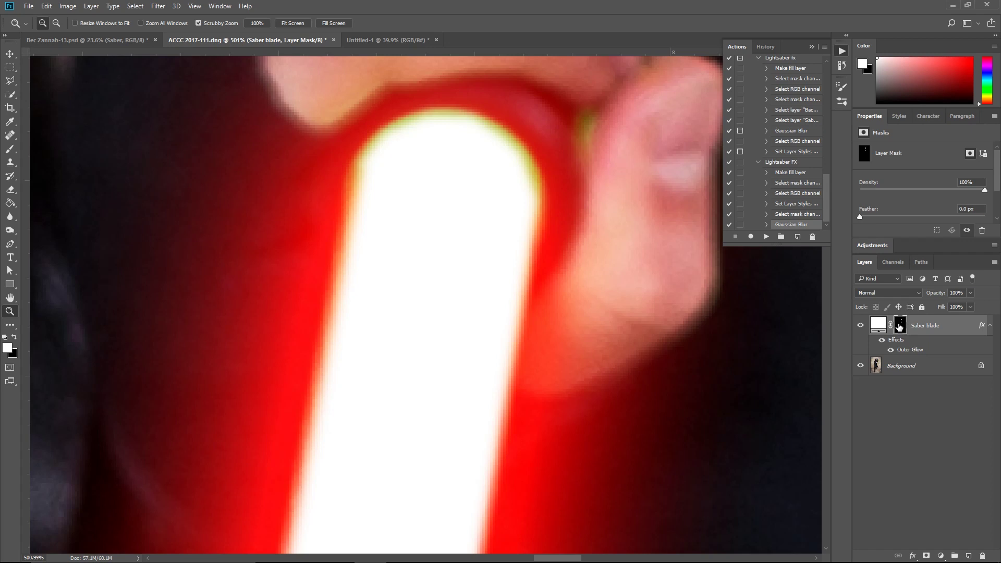
pyautogui.press('b')
pyautogui.rightClick(412, 265)
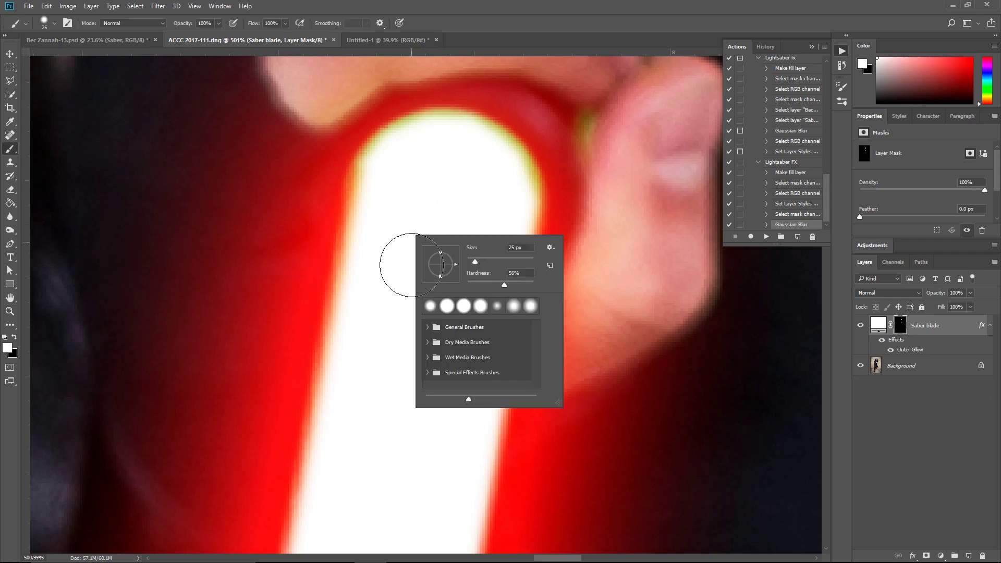
pyautogui.moveTo(477, 259); pyautogui.dragTo(479, 259)
pyautogui.press('Return')
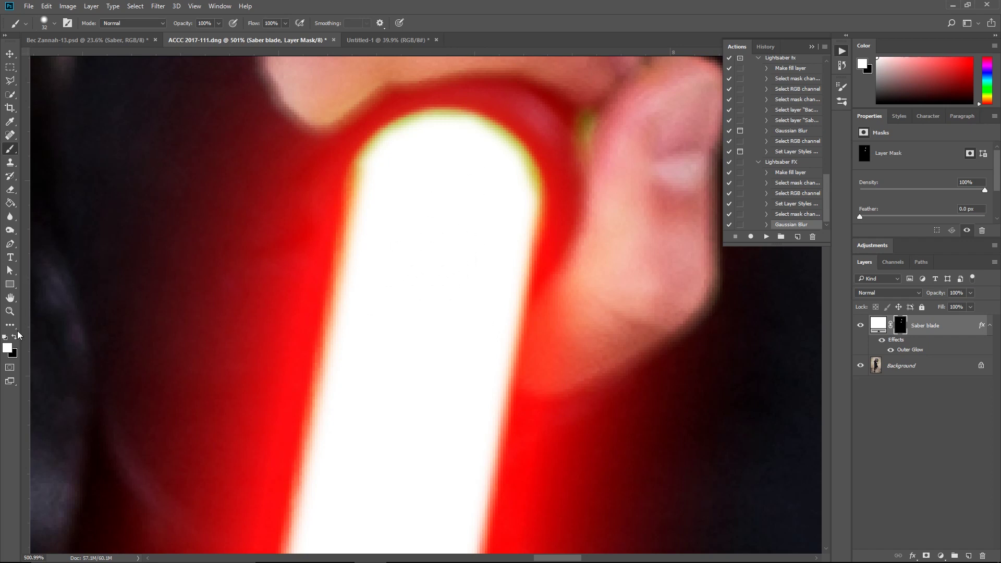
pyautogui.moveTo(129, 293)
pyautogui.mouseDown()
pyautogui.moveTo(164, 300)
pyautogui.moveTo(181, 352)
pyautogui.mouseUp()
pyautogui.hotkey('ctrl', 'z')
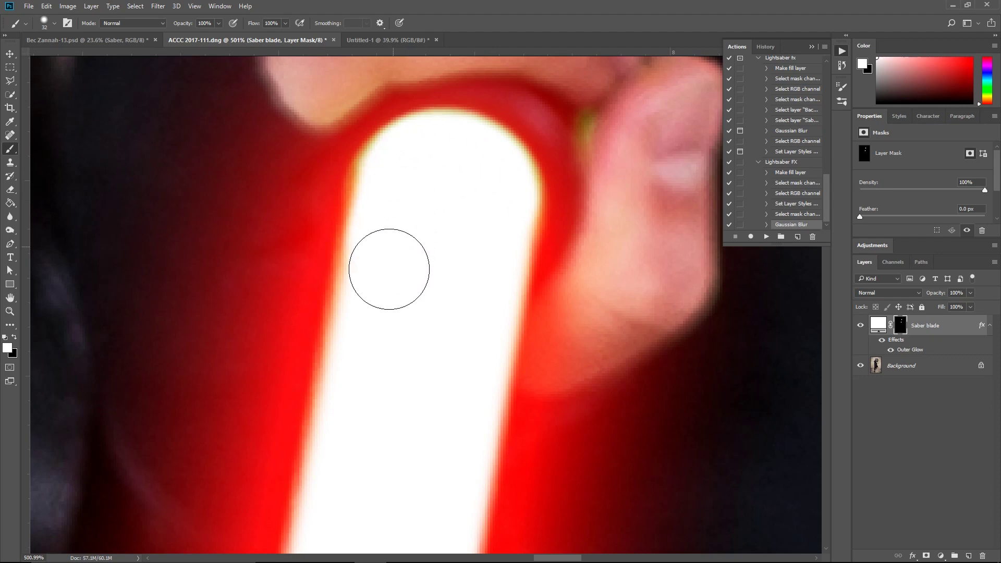
# - Paint white into the mask to fill out the blade's rounded end
pyautogui.press('z')
pyautogui.moveTo(505, 253)
pyautogui.mouseDown()
pyautogui.moveTo(456, 276)
pyautogui.moveTo(454, 408)
pyautogui.moveTo(596, 385)
pyautogui.moveTo(447, 302)
pyautogui.moveTo(478, 375)
pyautogui.mouseUp()
pyautogui.press('b')
pyautogui.moveTo(355, 180)
pyautogui.mouseDown()
pyautogui.moveTo(347, 226)
pyautogui.moveTo(341, 199)
pyautogui.moveTo(341, 219)
pyautogui.moveTo(352, 239)
pyautogui.moveTo(386, 255)
pyautogui.moveTo(415, 251)
pyautogui.moveTo(398, 252)
pyautogui.moveTo(460, 219)
pyautogui.moveTo(428, 252)
pyautogui.moveTo(384, 255)
pyautogui.moveTo(369, 239)
pyautogui.mouseUp()
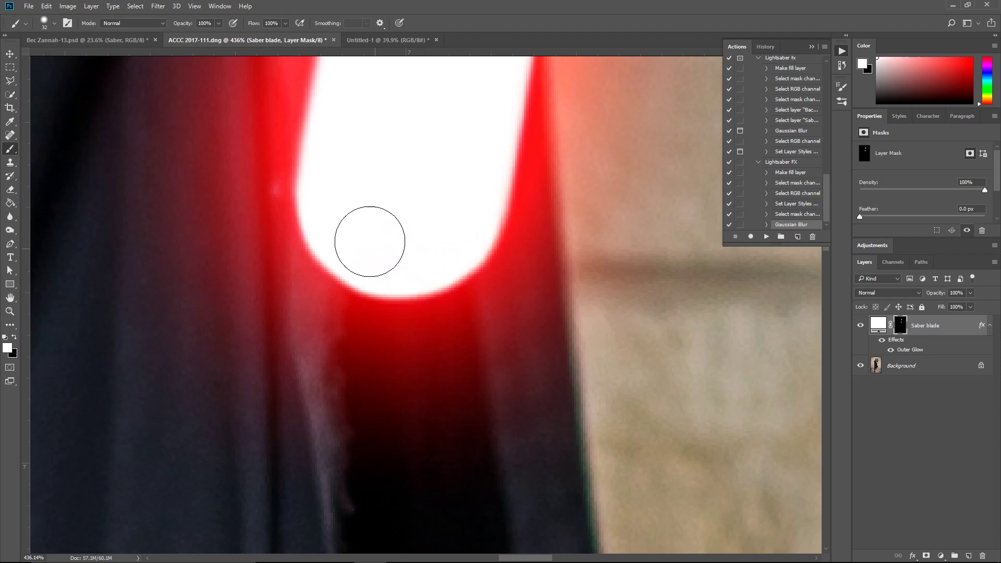
pyautogui.press(']')
pyautogui.press(']')
pyautogui.press(']')
pyautogui.press(']')
pyautogui.press(']')
pyautogui.press(']')
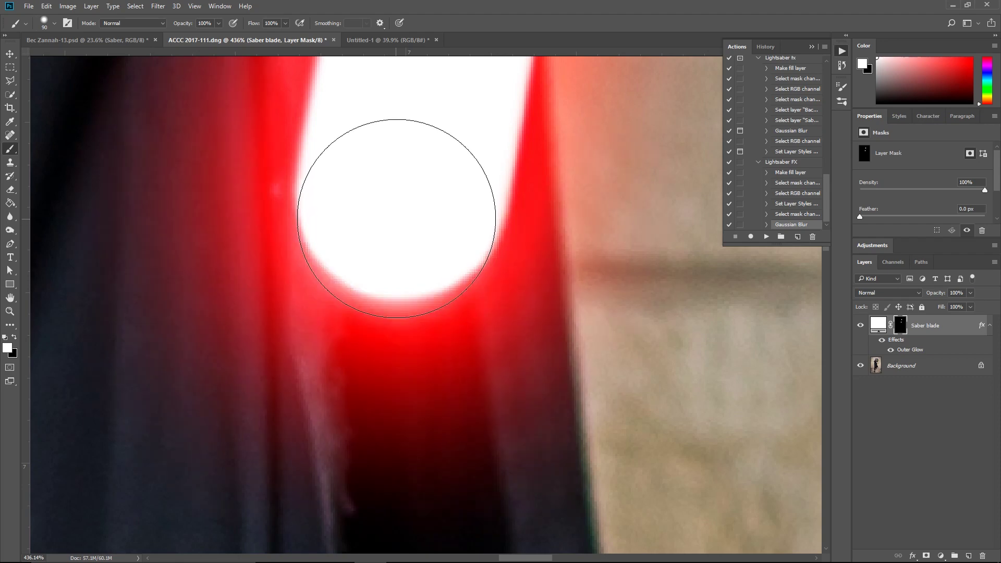
# - Fit the photo in the window, then paint and undo several test dots on the robe
pyautogui.press('z')
pyautogui.moveTo(515, 224)
pyautogui.mouseDown()
pyautogui.moveTo(429, 233)
pyautogui.moveTo(398, 320)
pyautogui.moveTo(372, 265)
pyautogui.mouseUp()
pyautogui.hotkey('ctrl', '0')
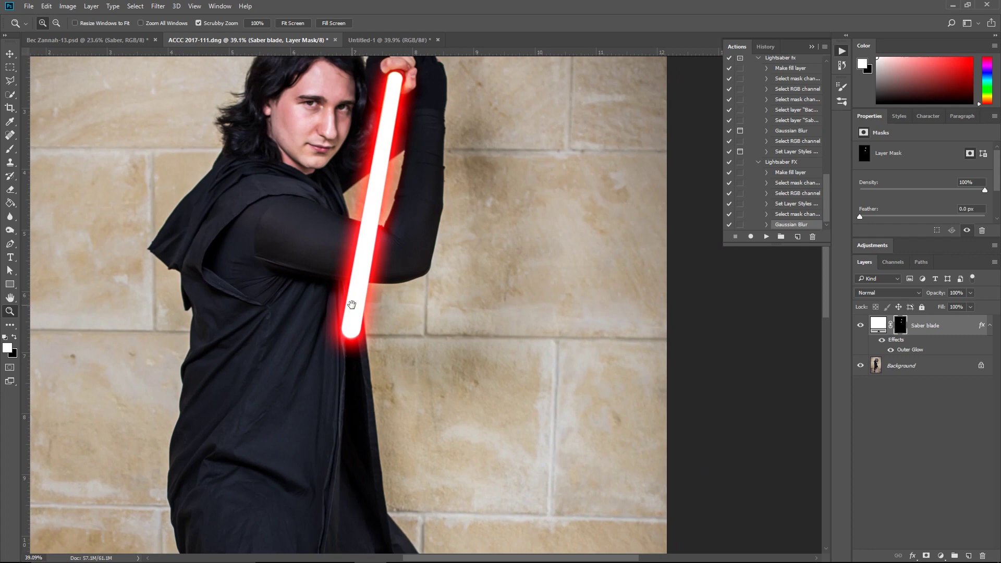
pyautogui.press('b')
pyautogui.click(293, 259)
pyautogui.click(277, 365)
pyautogui.click(234, 302)
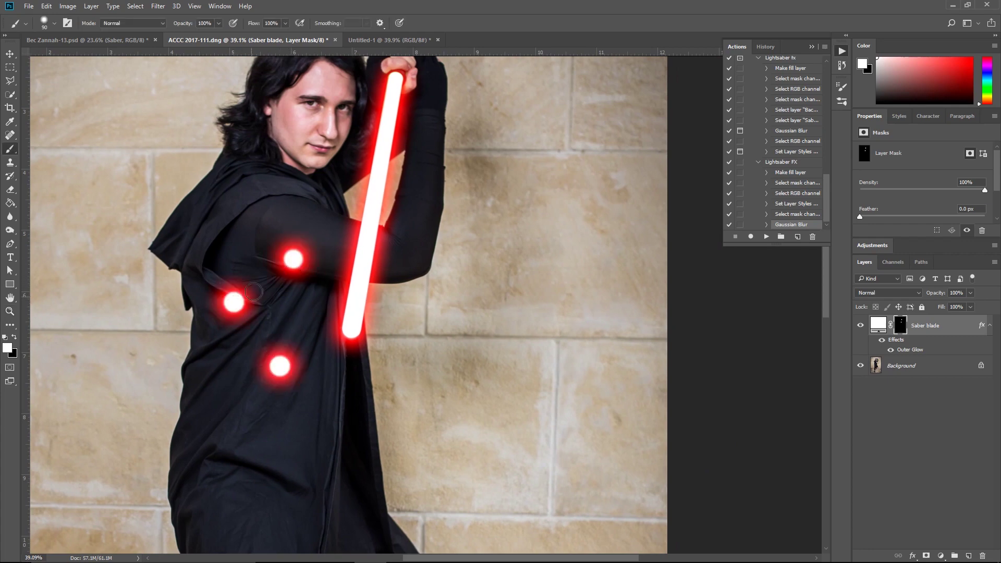
pyautogui.click(265, 202)
pyautogui.click(316, 224)
pyautogui.click(233, 245)
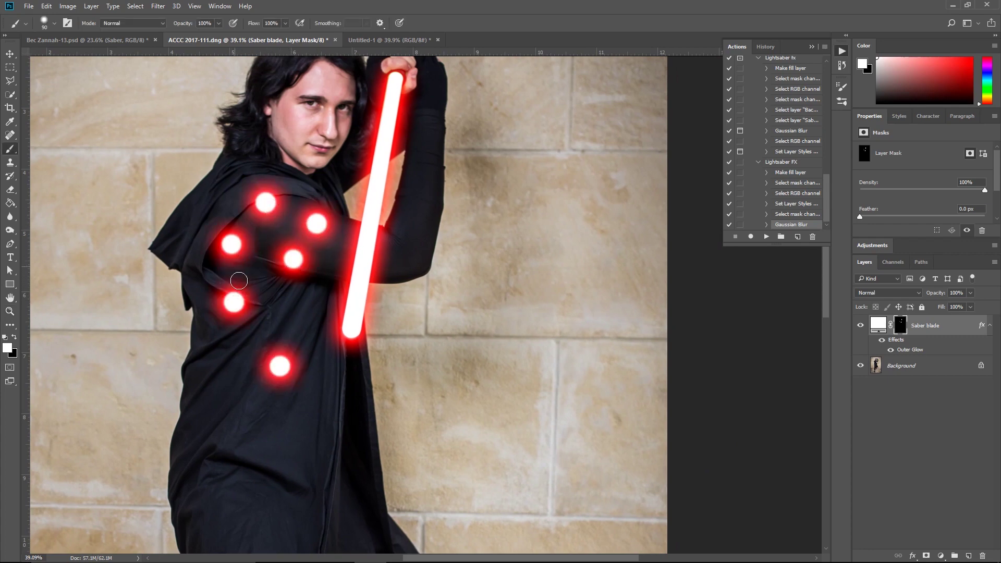
pyautogui.hotkey('ctrl', 'alt', 'z')
pyautogui.hotkey('ctrl', 'alt', 'z')
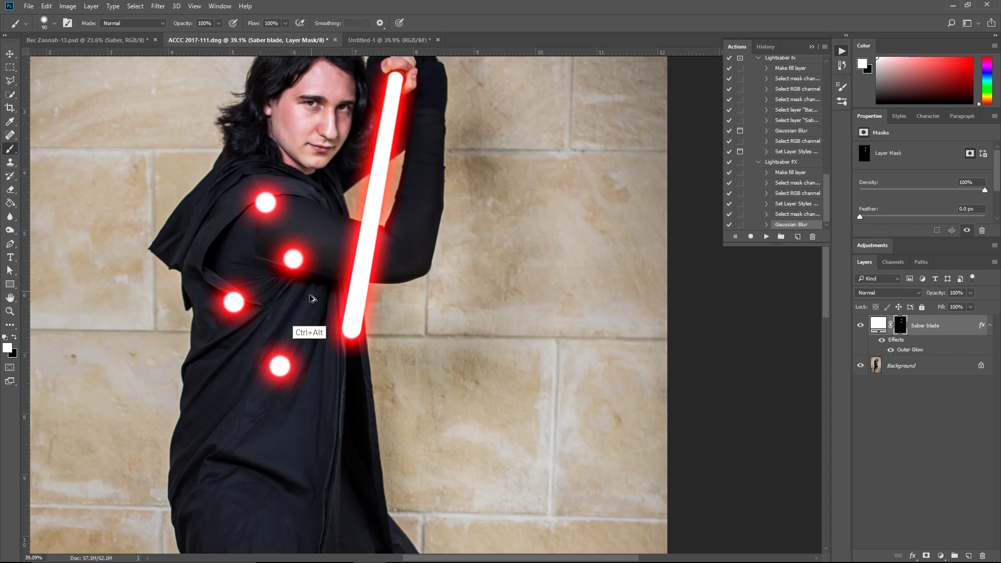
pyautogui.hotkey('ctrl', 'alt', 'z')
pyautogui.hotkey('ctrl', 'alt', 'z')
pyautogui.hotkey('ctrl', 'alt', 'z')
pyautogui.hotkey('ctrl', 'alt', 'z')
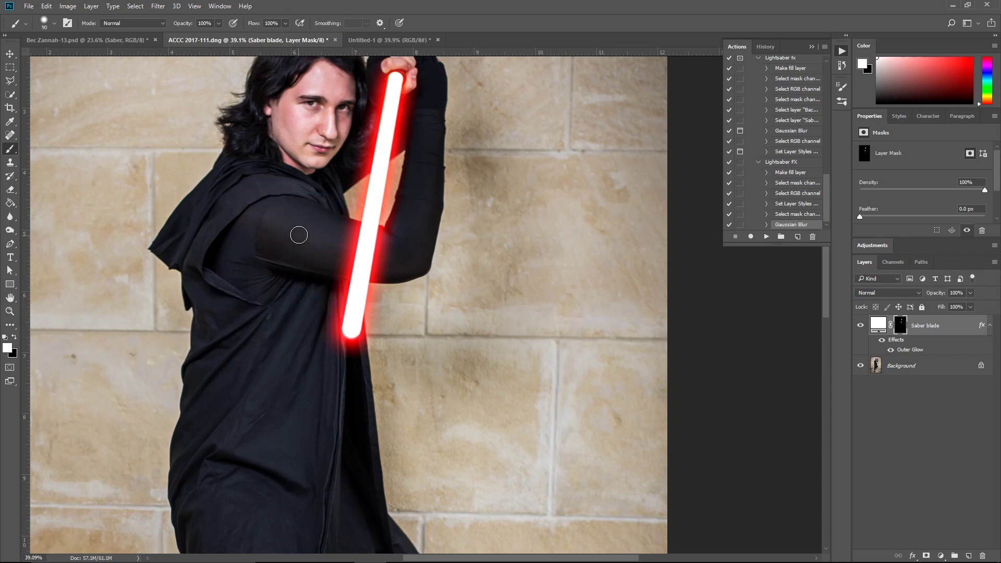
# - Recentre on the saber hilt and switch to the Bec Zannah-15.psd photo
pyautogui.moveTo(328, 268); pyautogui.dragTo(328, 305)
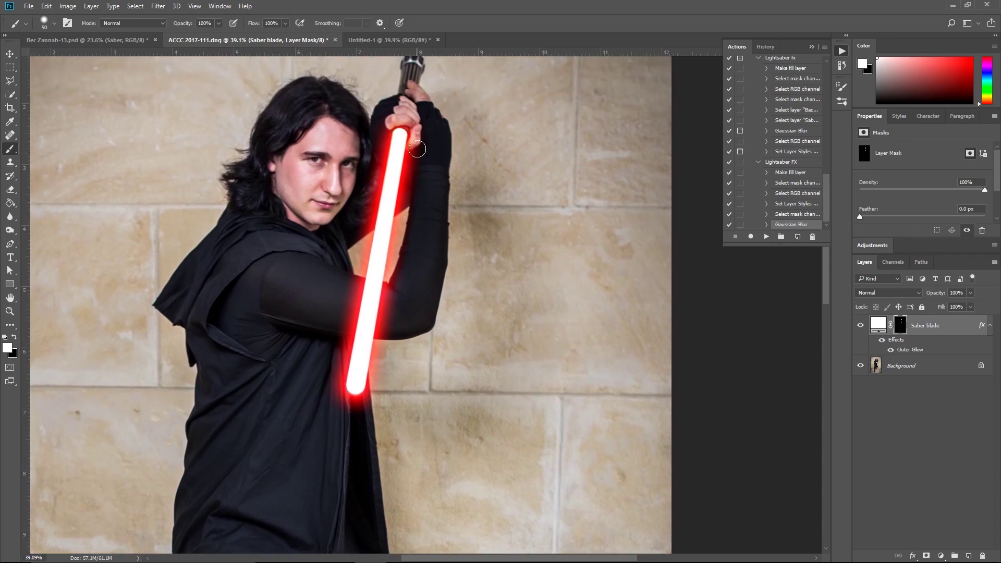
pyautogui.moveTo(341, 268); pyautogui.dragTo(355, 285)
pyautogui.press('z')
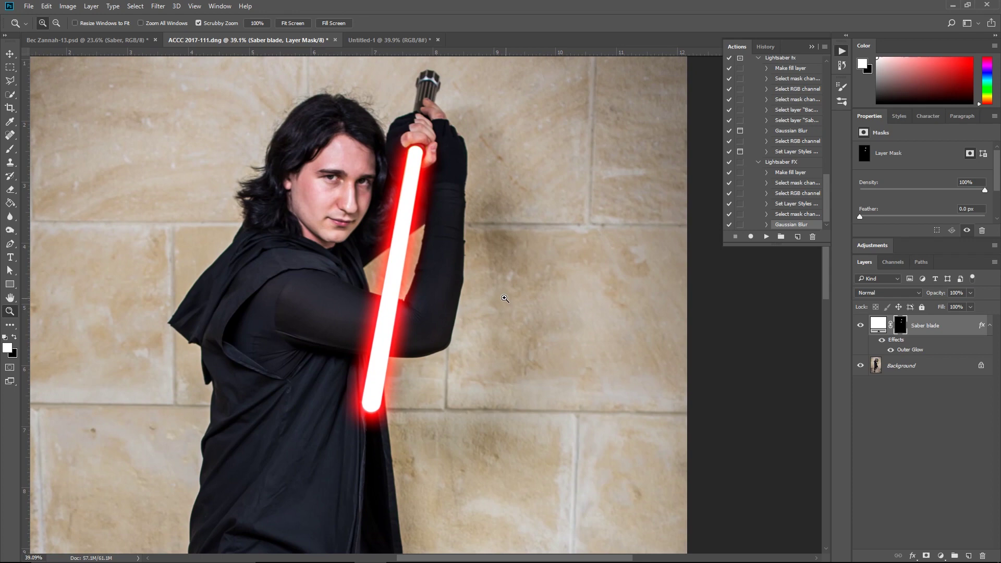
pyautogui.hotkey('ctrl', 'shift', 'Tab')
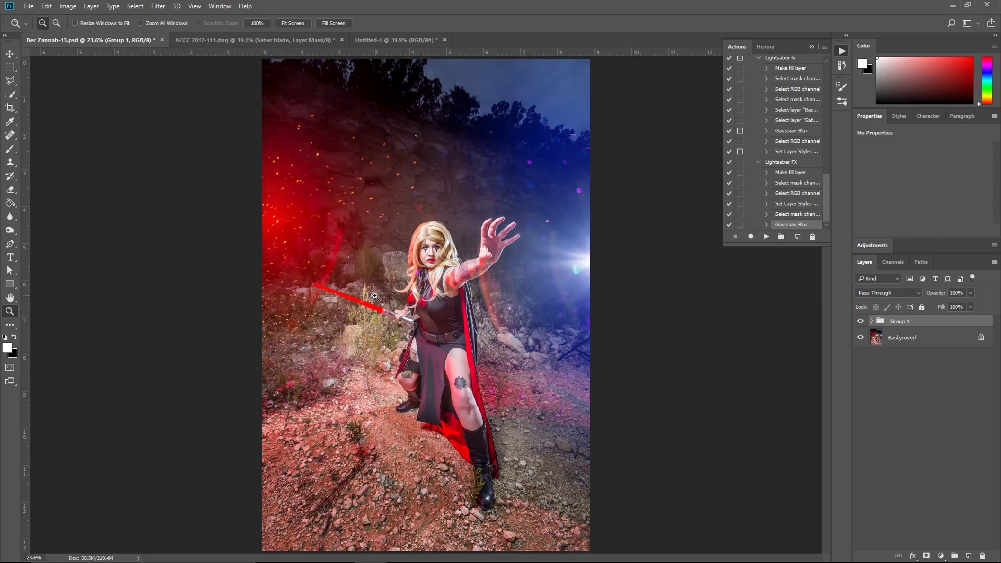
# - Turn on the dialog toggle for the Gaussian Blur step in the Lightsaber FX action
pyautogui.click(790, 164)
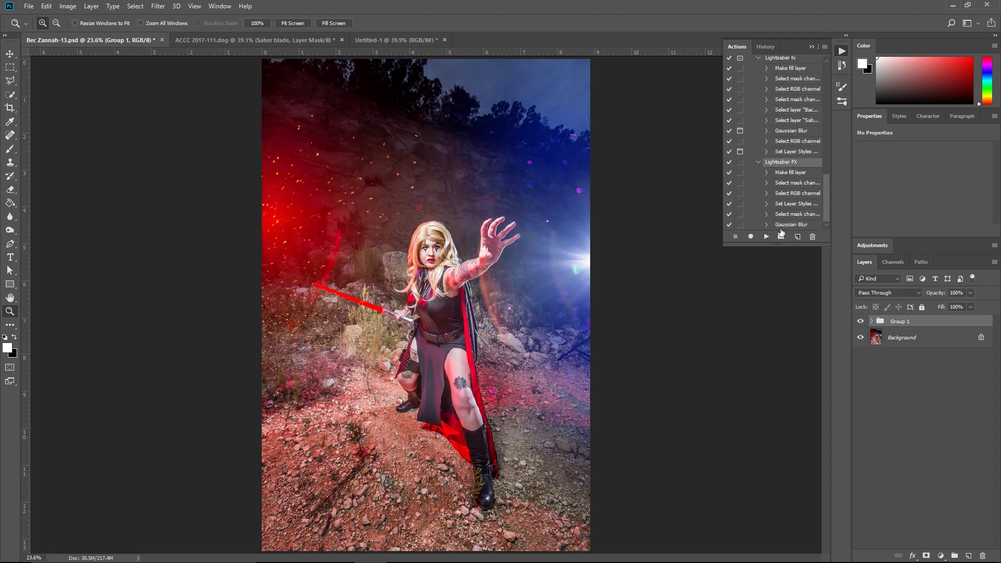
pyautogui.click(740, 225)
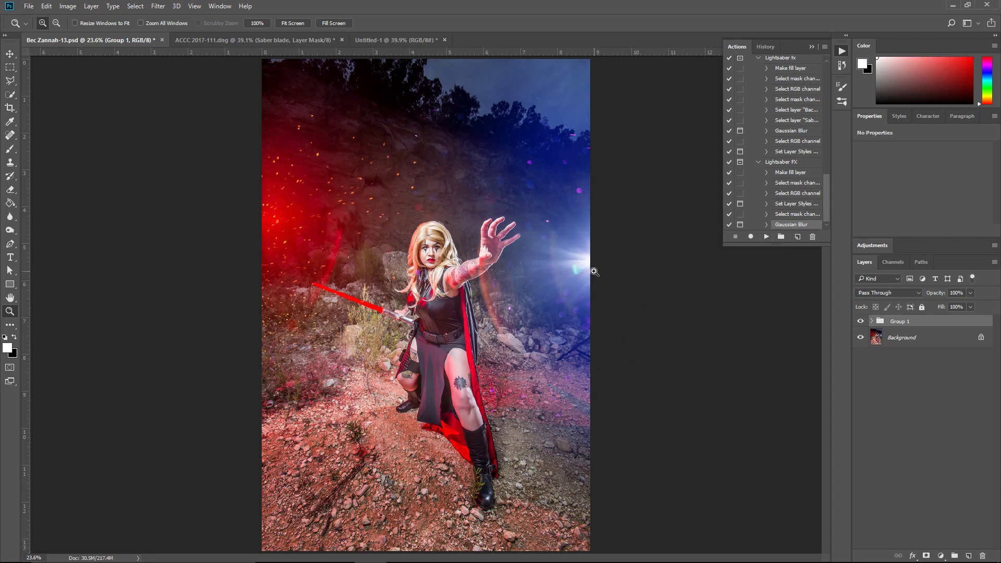
pyautogui.click(787, 209)
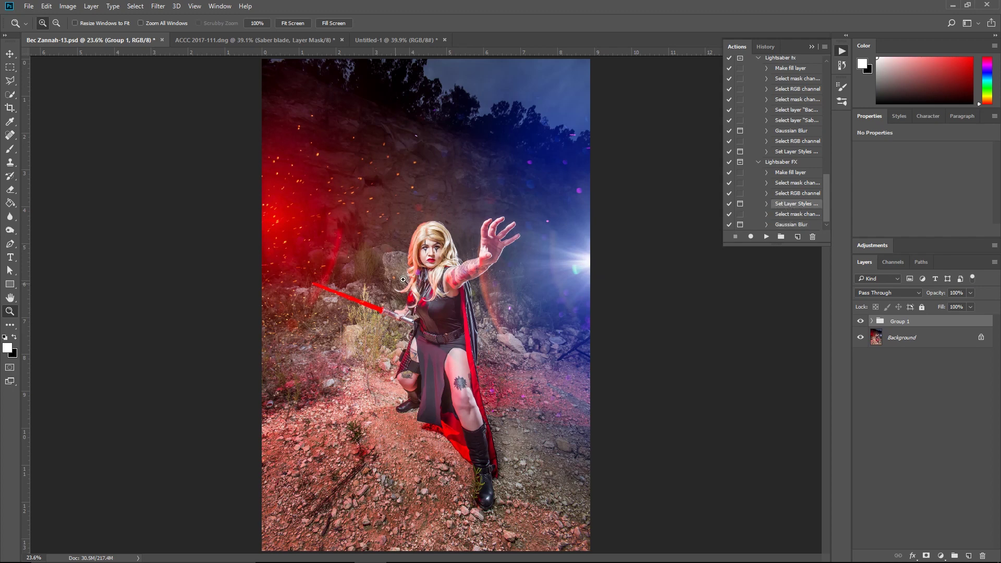
pyautogui.click(795, 225)
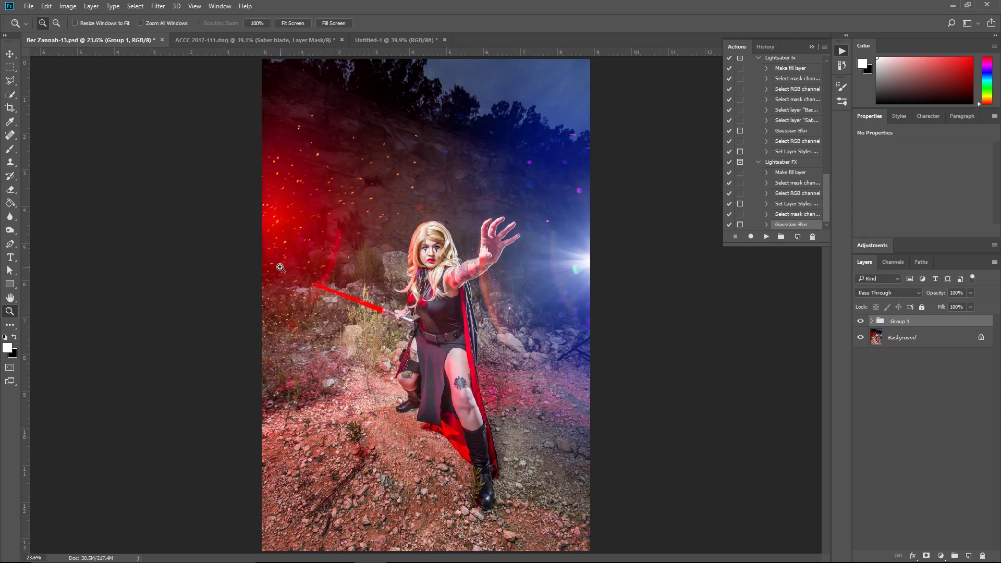
# - Zoom in on the red saber and draw a polygonal selection from the hilt past the blade tip
pyautogui.moveTo(281, 268); pyautogui.dragTo(437, 312)
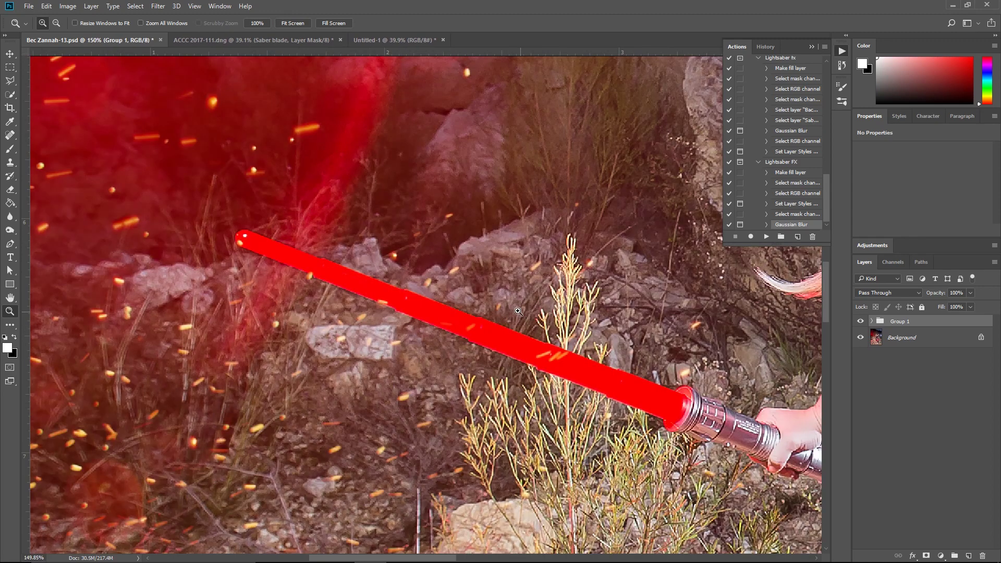
pyautogui.press('l')
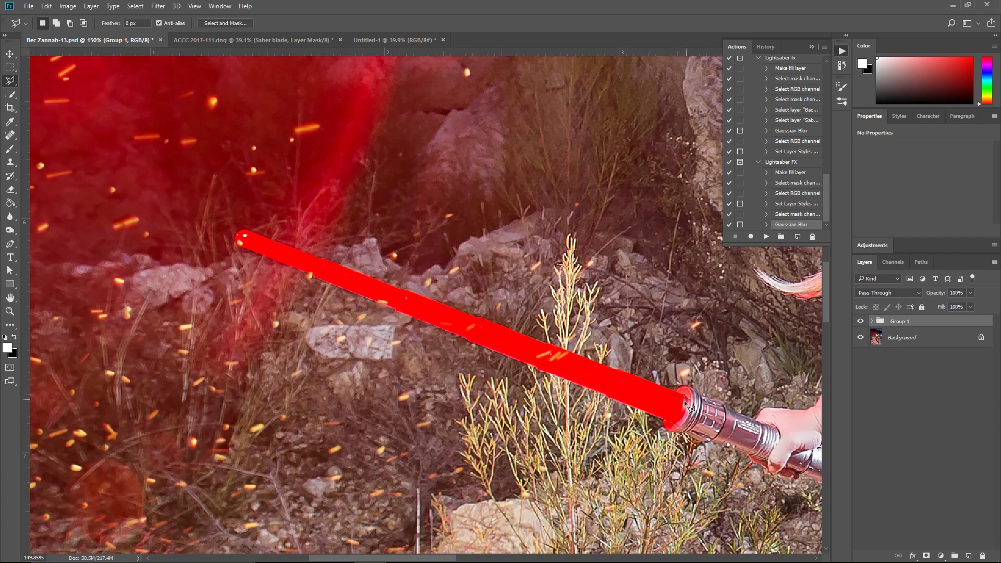
pyautogui.click(676, 428)
pyautogui.click(78, 185)
pyautogui.click(83, 175)
pyautogui.click(108, 170)
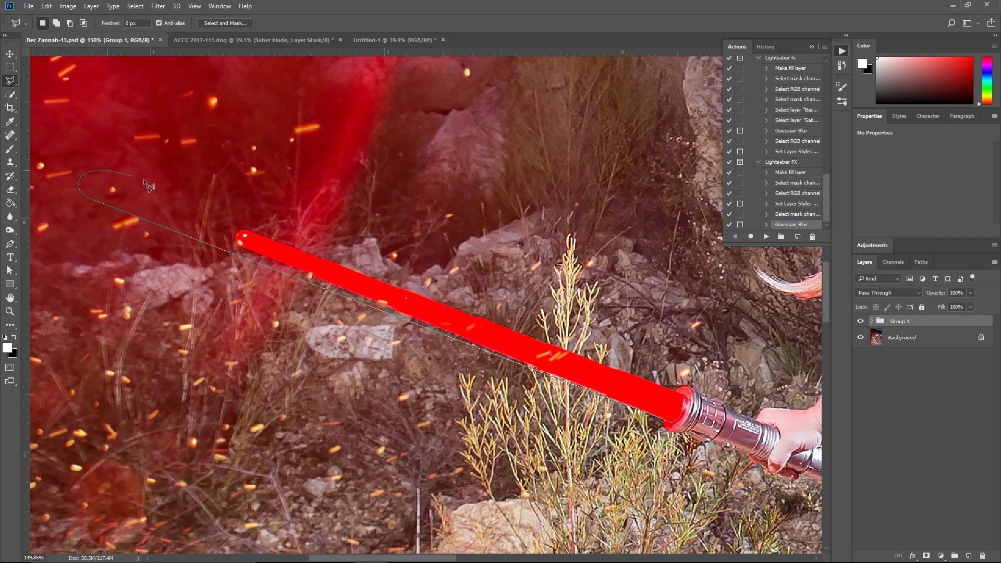
pyautogui.click(681, 390)
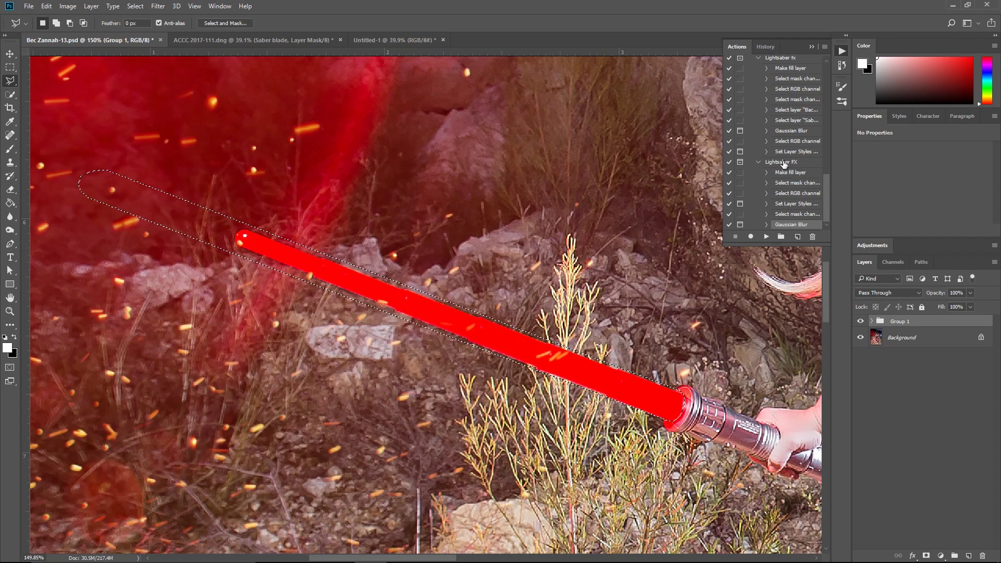
# - Play the Lightsaber FX action on the blade selection
pyautogui.click(759, 162)
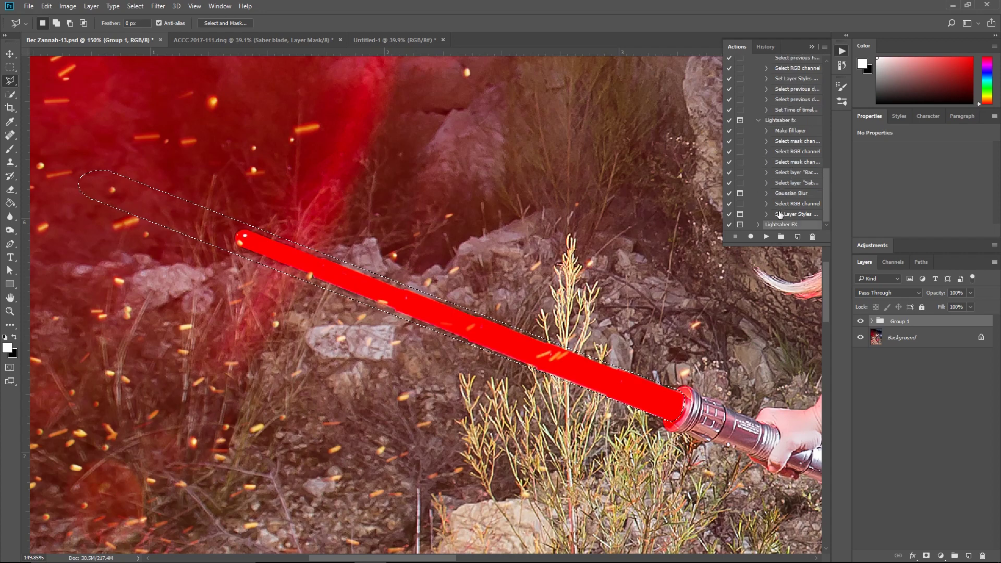
pyautogui.click(759, 224)
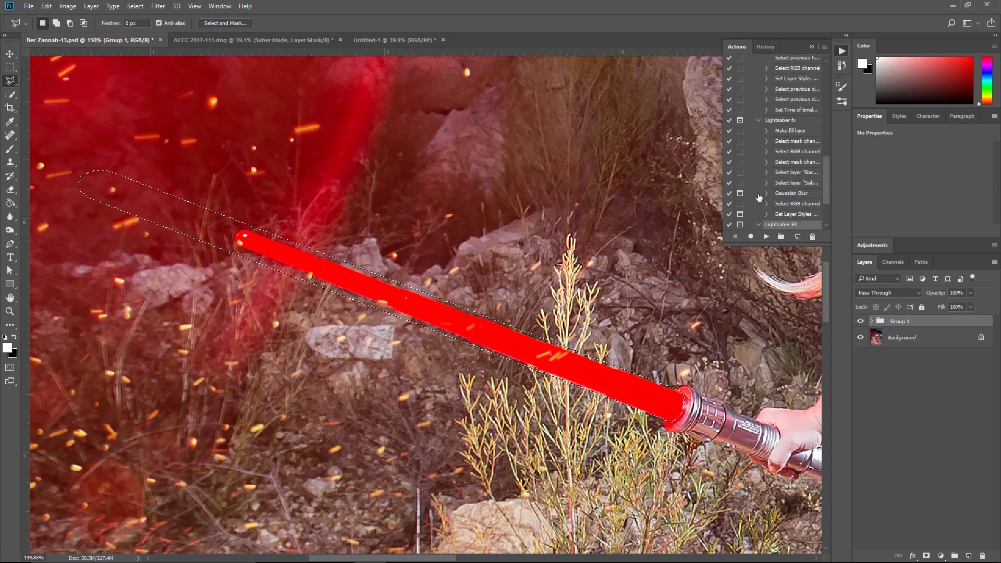
pyautogui.click(758, 224)
pyautogui.click(766, 237)
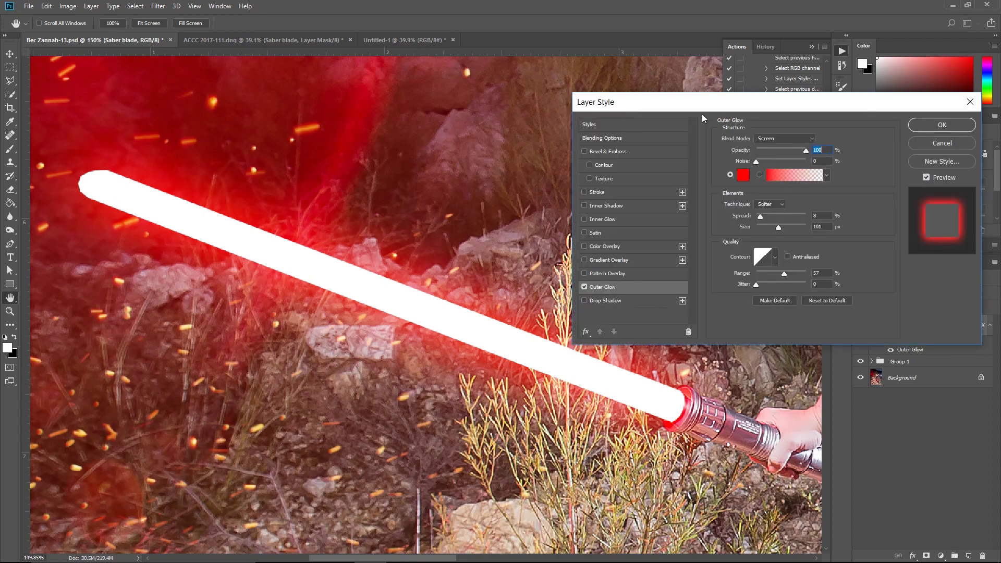
# - Change the outer glow to red ff0000 with 65 px size and 45% range
pyautogui.moveTo(690, 104); pyautogui.dragTo(573, 60)
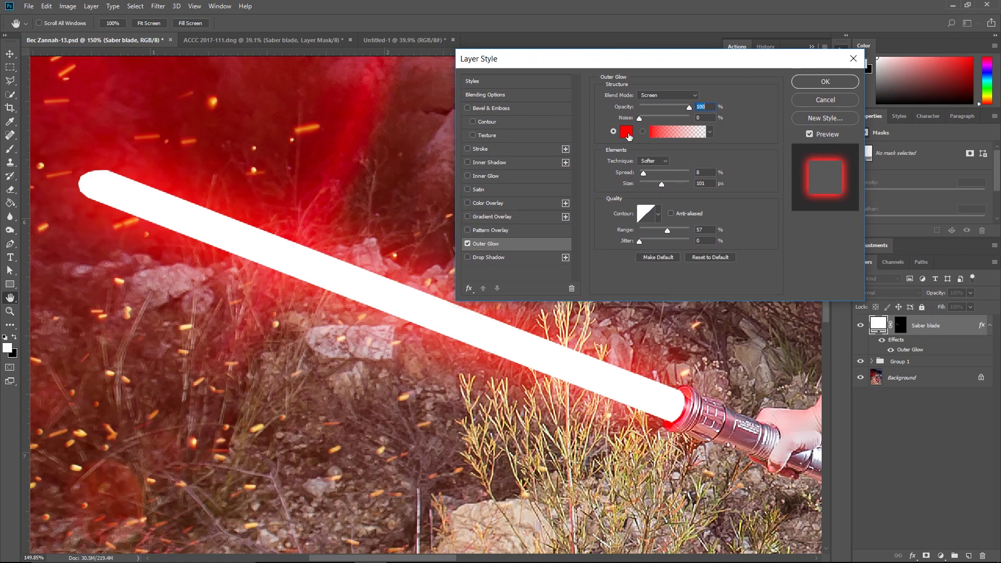
pyautogui.click(626, 132)
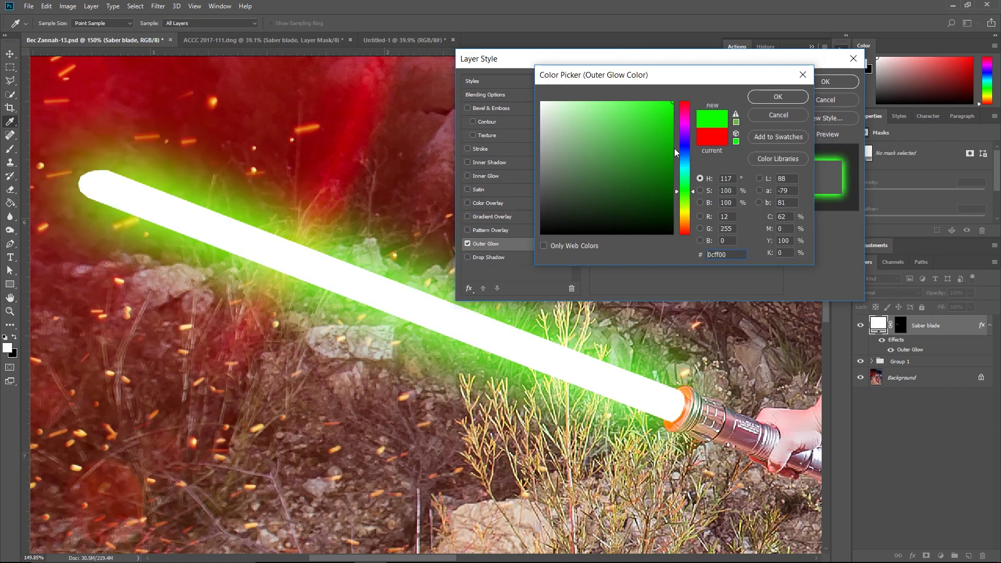
pyautogui.moveTo(674, 148); pyautogui.dragTo(700, 69)
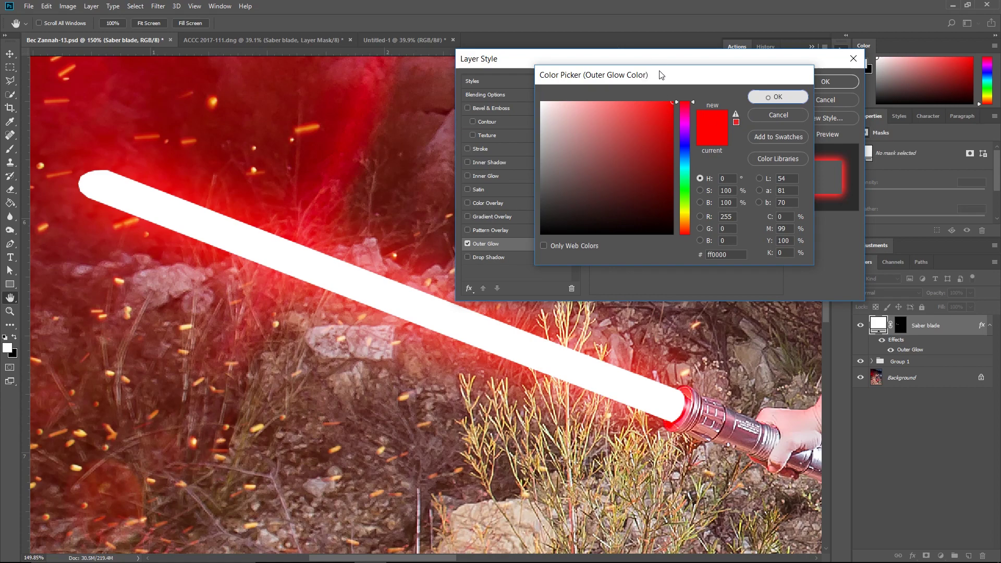
pyautogui.press('Return')
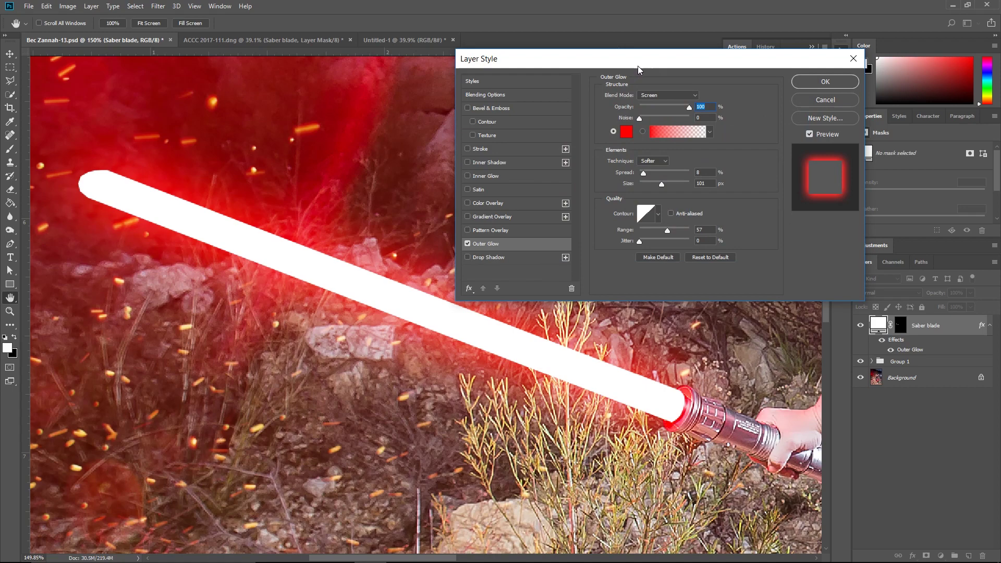
pyautogui.moveTo(650, 64); pyautogui.dragTo(652, 42)
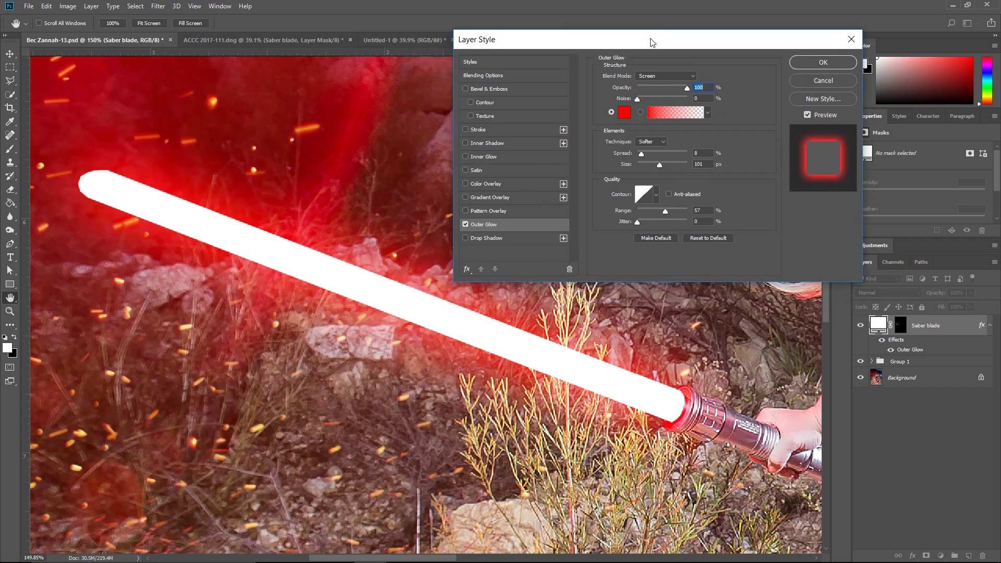
pyautogui.moveTo(659, 165); pyautogui.dragTo(653, 165)
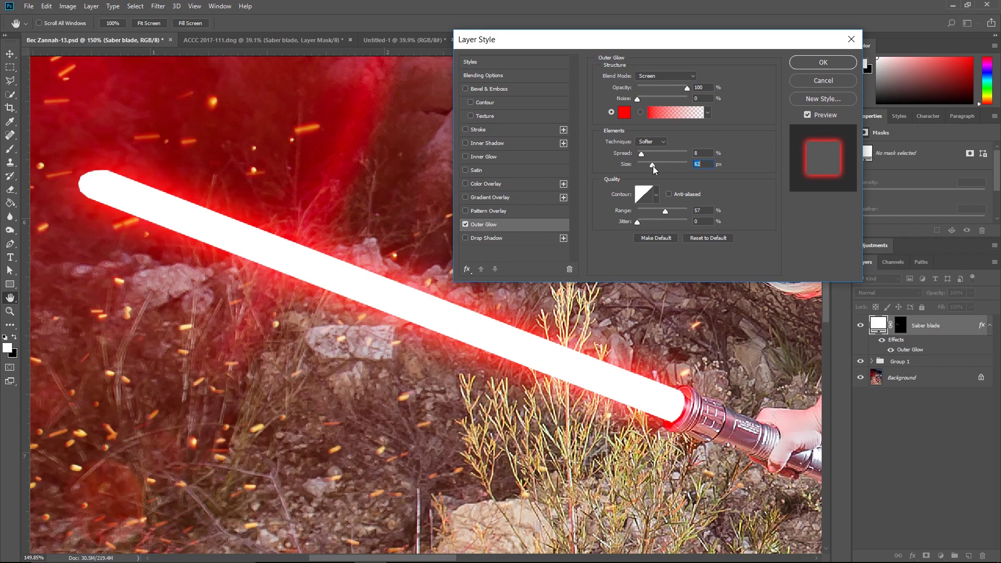
pyautogui.moveTo(664, 212); pyautogui.dragTo(659, 211)
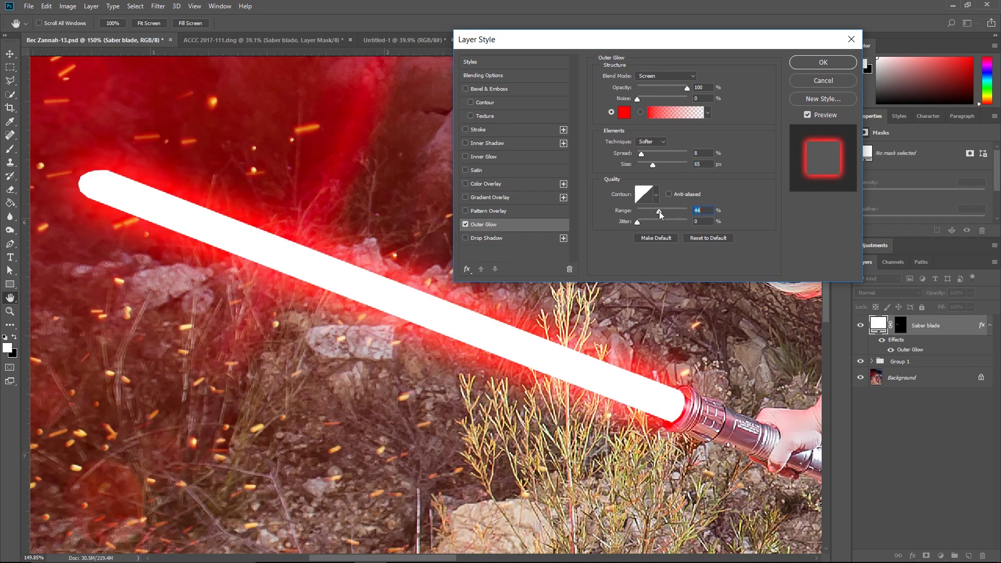
pyautogui.click(800, 67)
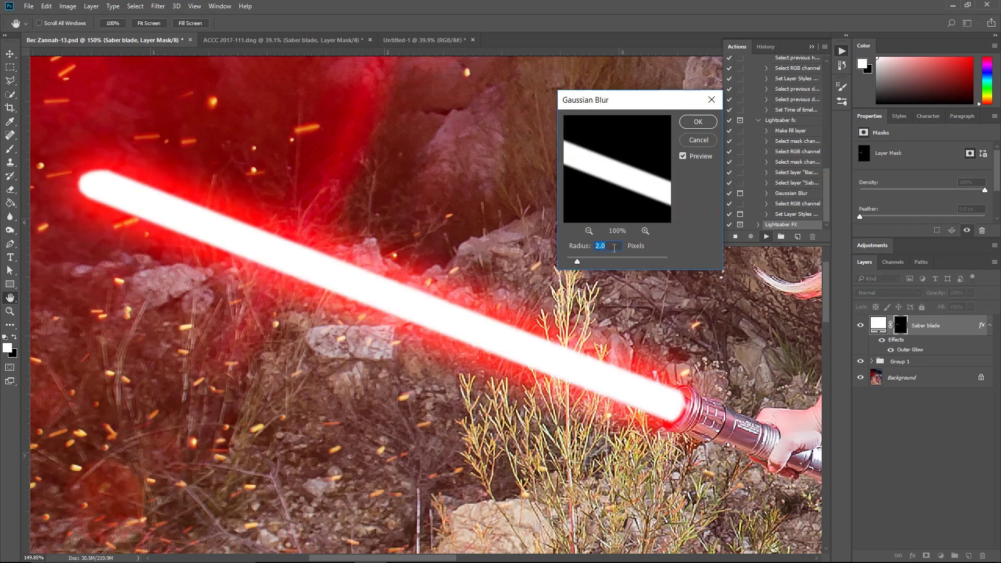
# - Apply the Gaussian Blur to the blade mask with a 1-pixel radius
pyautogui.write('1')
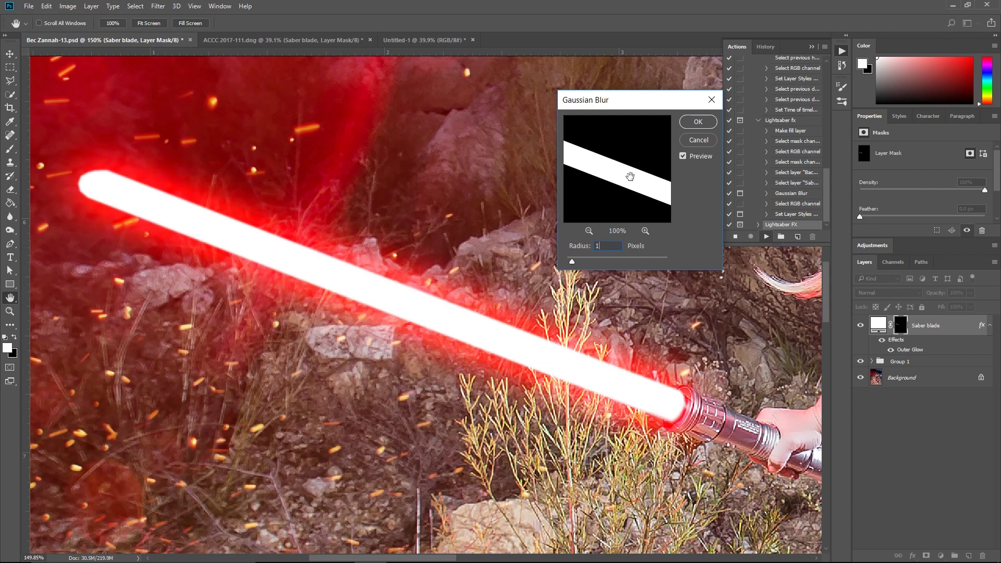
pyautogui.click(699, 123)
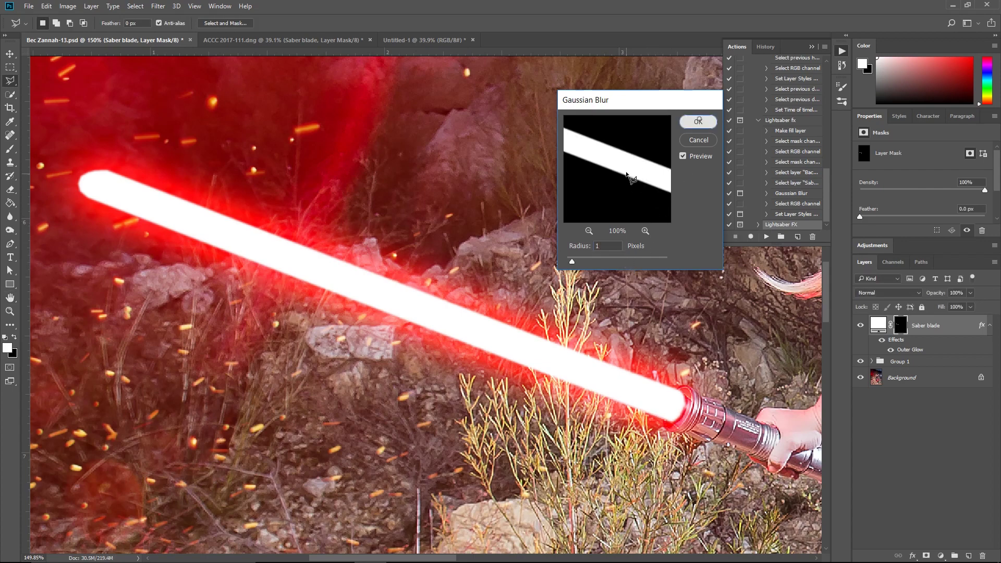
pyautogui.click(219, 6)
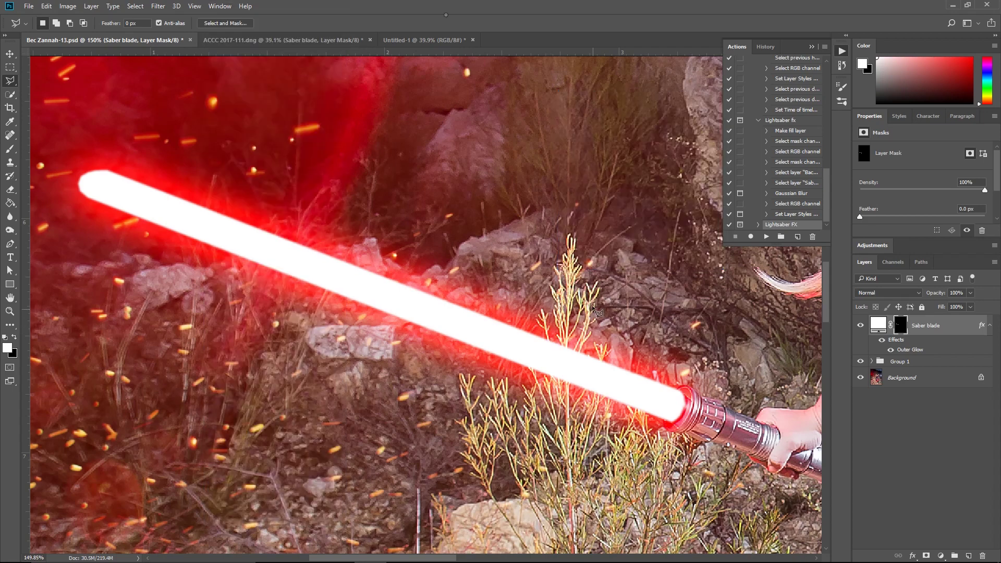
# - Zoom into the blade tip and widen it on the mask with a very soft (about 9% hardness) white brush
pyautogui.press('z')
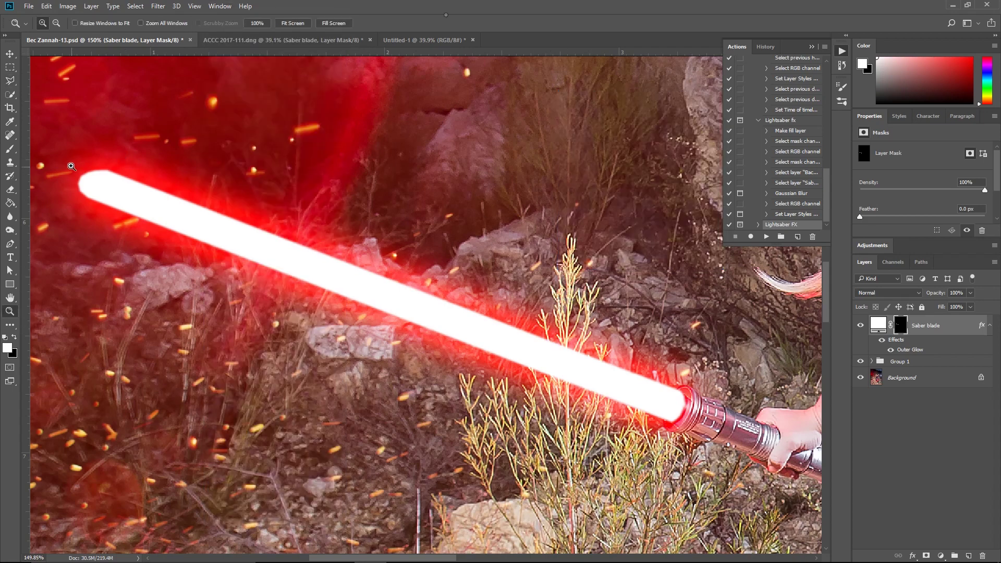
pyautogui.moveTo(31, 126); pyautogui.dragTo(181, 229)
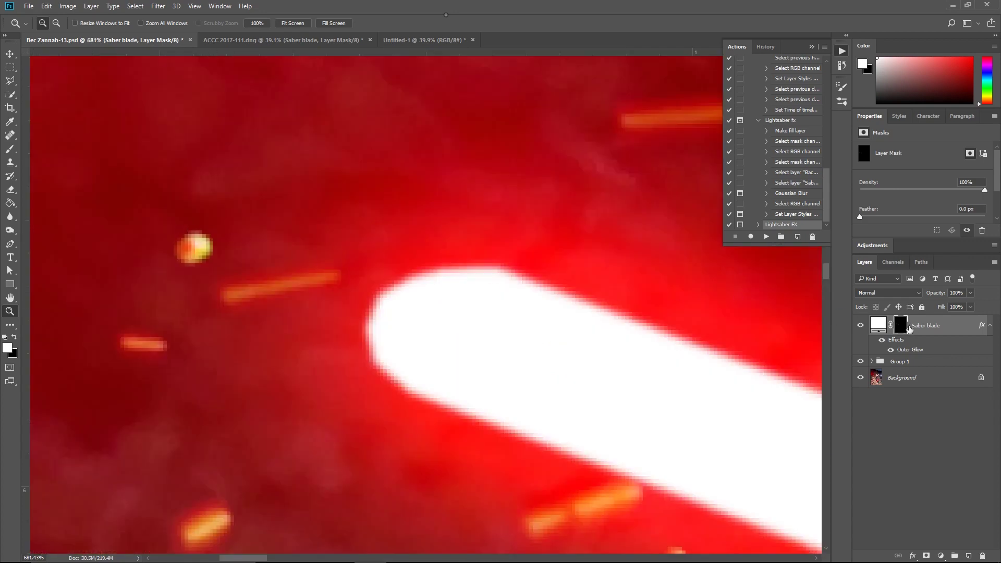
pyautogui.press('b')
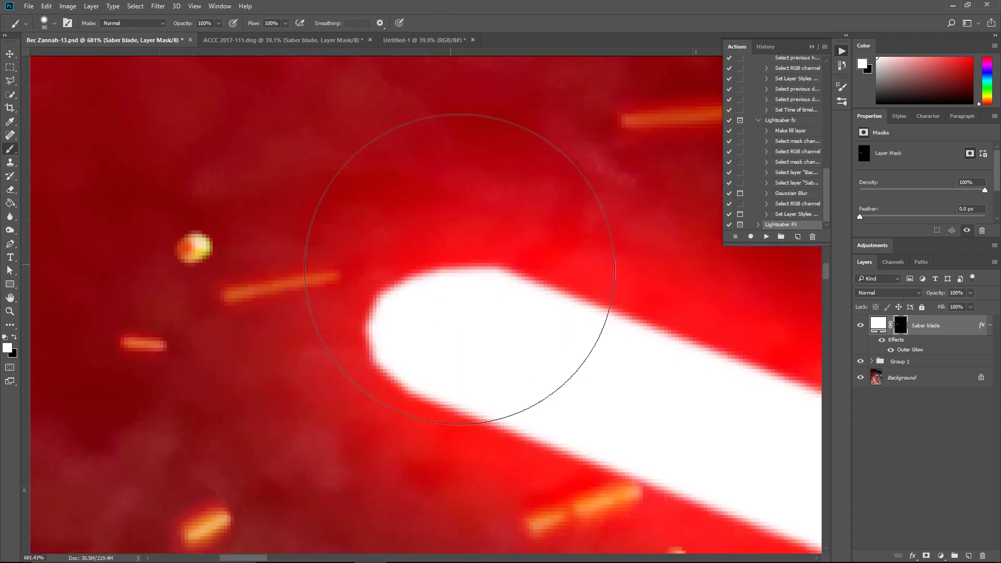
pyautogui.rightClick(470, 280)
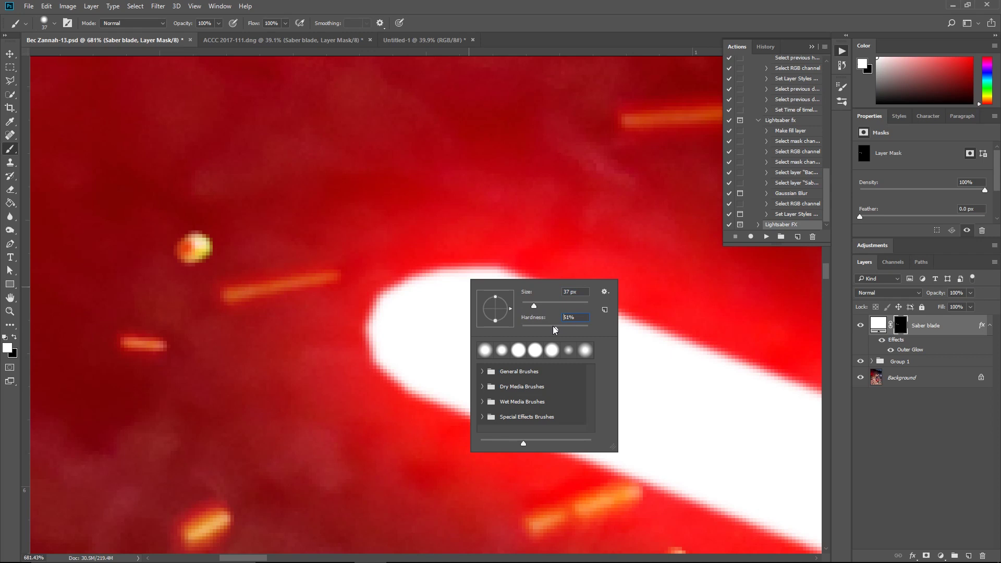
pyautogui.moveTo(564, 332); pyautogui.dragTo(528, 341)
pyautogui.click(531, 11)
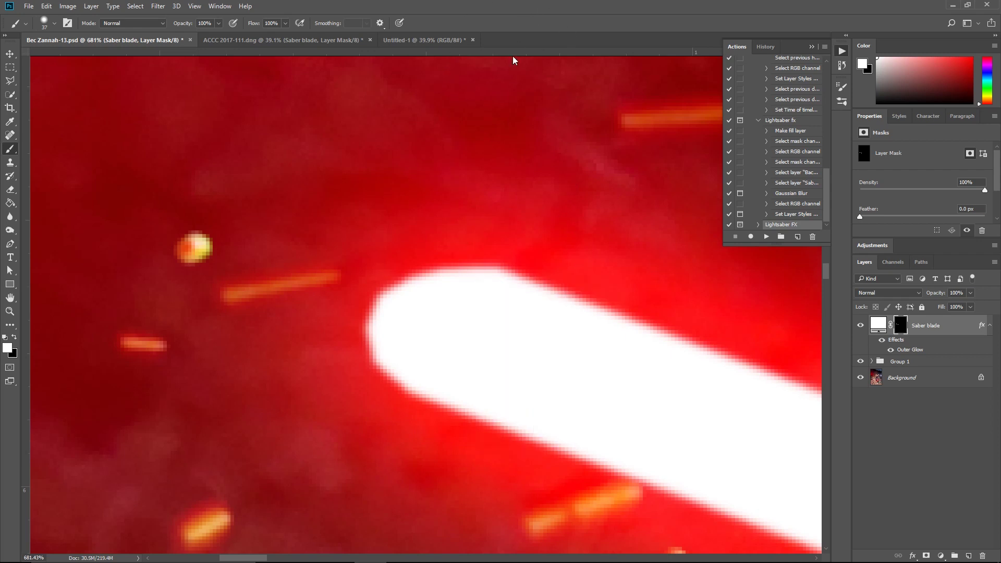
pyautogui.moveTo(458, 320)
pyautogui.mouseDown()
pyautogui.moveTo(431, 319)
pyautogui.moveTo(438, 311)
pyautogui.mouseUp()
# - Raise brush hardness to 79%, paint the tip rounder and longer, then fit the photo on screen
pyautogui.rightClick(439, 312)
pyautogui.hotkey('shift', 'Up')
pyautogui.hotkey('shift', 'Up')
pyautogui.hotkey('shift', 'Up')
pyautogui.hotkey('shift', 'Up')
pyautogui.hotkey('shift', 'Up')
pyautogui.hotkey('shift', 'Up')
pyautogui.hotkey('shift', 'Up')
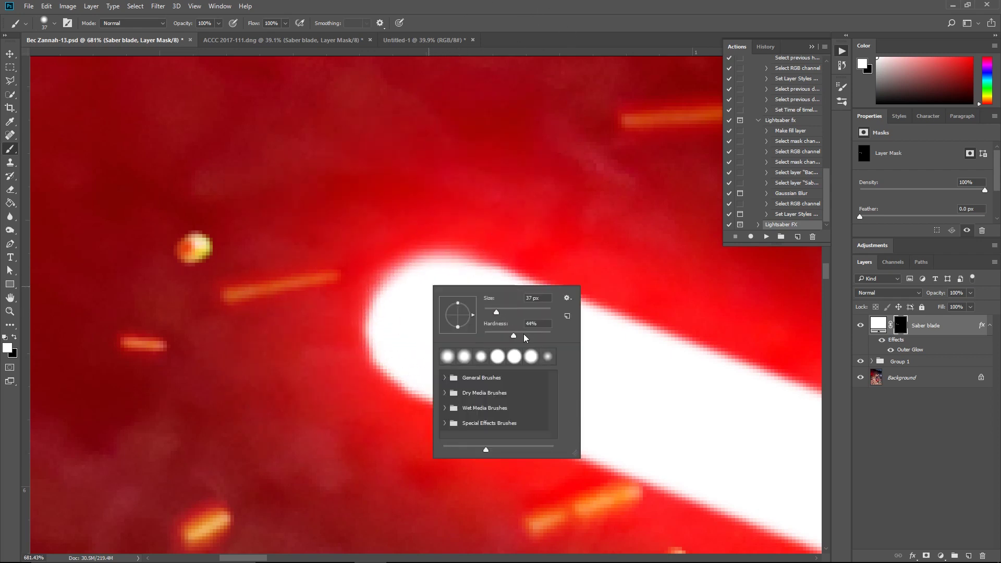
pyautogui.click(427, 323)
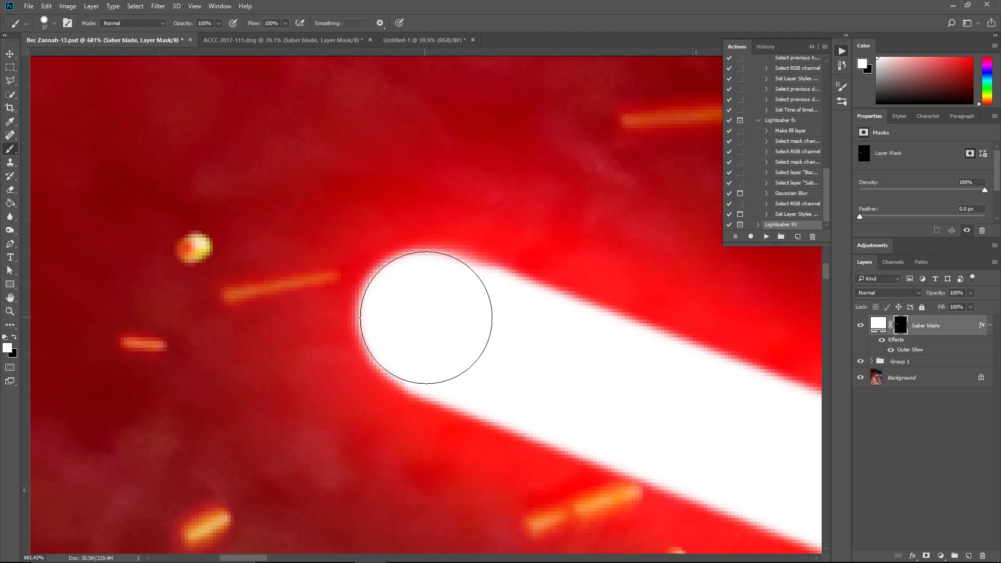
pyautogui.moveTo(426, 323)
pyautogui.mouseDown()
pyautogui.moveTo(420, 315)
pyautogui.moveTo(464, 335)
pyautogui.moveTo(451, 324)
pyautogui.moveTo(459, 269)
pyautogui.moveTo(431, 319)
pyautogui.moveTo(421, 320)
pyautogui.moveTo(480, 326)
pyautogui.mouseUp()
pyautogui.press('z')
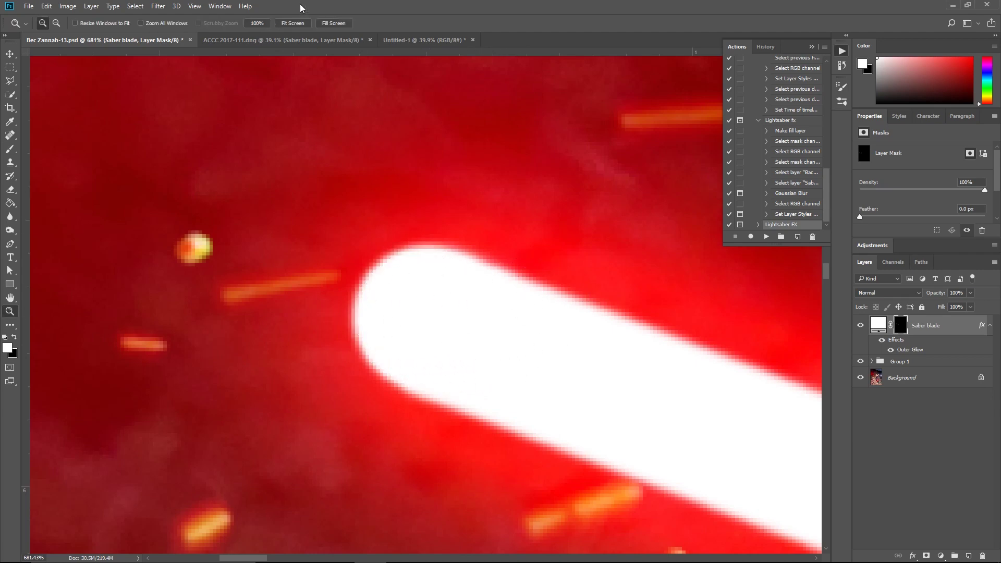
pyautogui.click(300, 24)
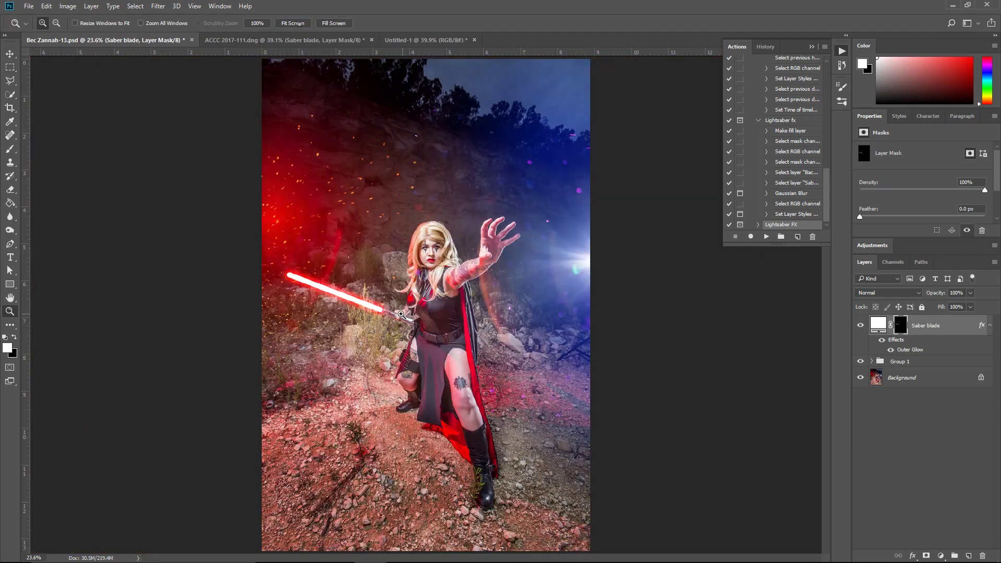
# - Zoom into the hilt and paint white with a 15 px brush on the Saber blade mask to fill the blade's base, then fit the photo on screen
pyautogui.click(378, 307)
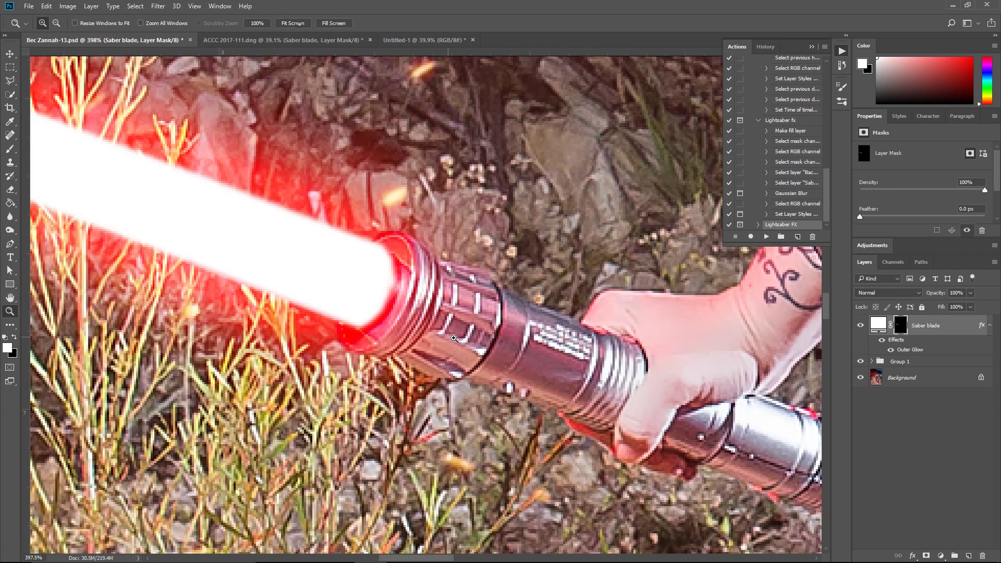
pyautogui.click(382, 290)
pyautogui.click(382, 290)
pyautogui.press('b')
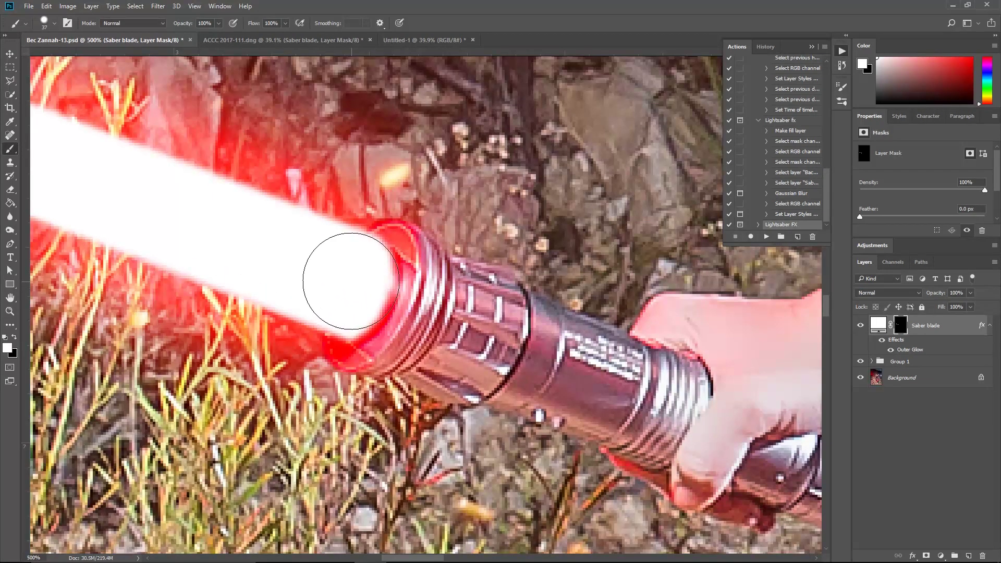
pyautogui.press('[')
pyautogui.press('[')
pyautogui.press('[')
pyautogui.press('[')
pyautogui.moveTo(373, 259)
pyautogui.mouseDown()
pyautogui.moveTo(362, 310)
pyautogui.moveTo(346, 315)
pyautogui.moveTo(374, 292)
pyautogui.moveTo(360, 288)
pyautogui.moveTo(371, 268)
pyautogui.mouseUp()
pyautogui.press('z')
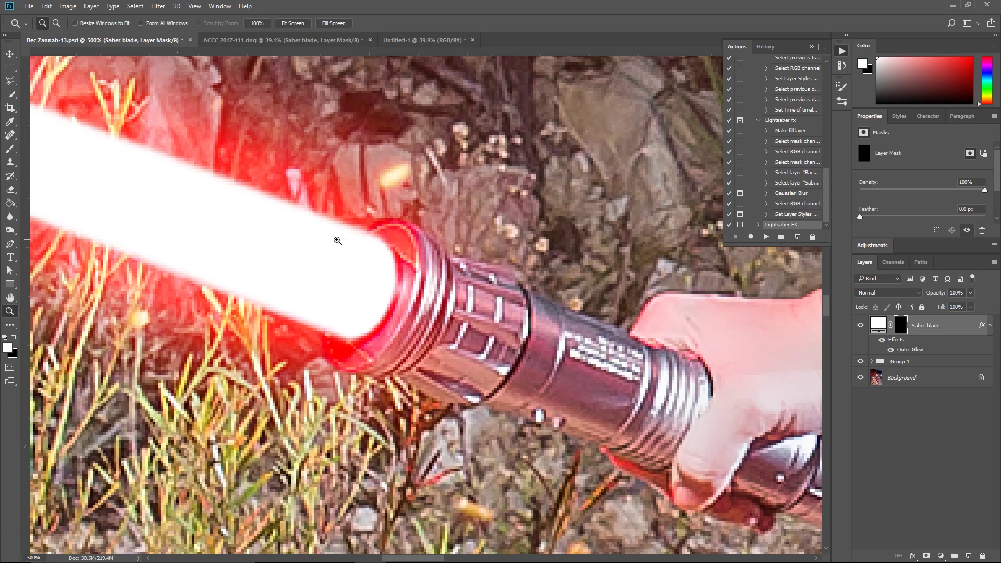
pyautogui.click(294, 26)
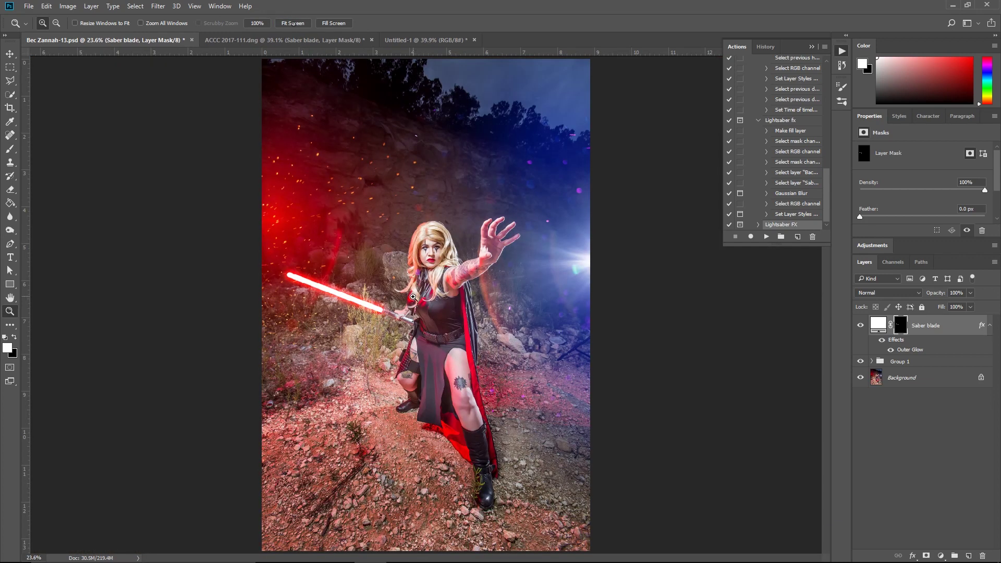